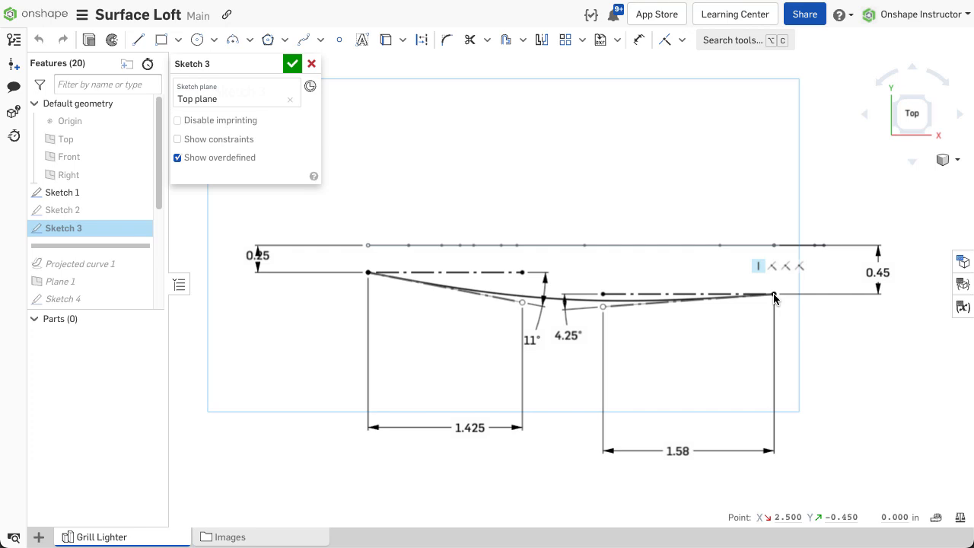
- Close Sketch 3 without changes and roll the feature history forward to include Projected curve 1
left_click(311, 63)
left_click_drag(91, 245, 130, 263)
left_click(885, 138)
left_click(53, 335)
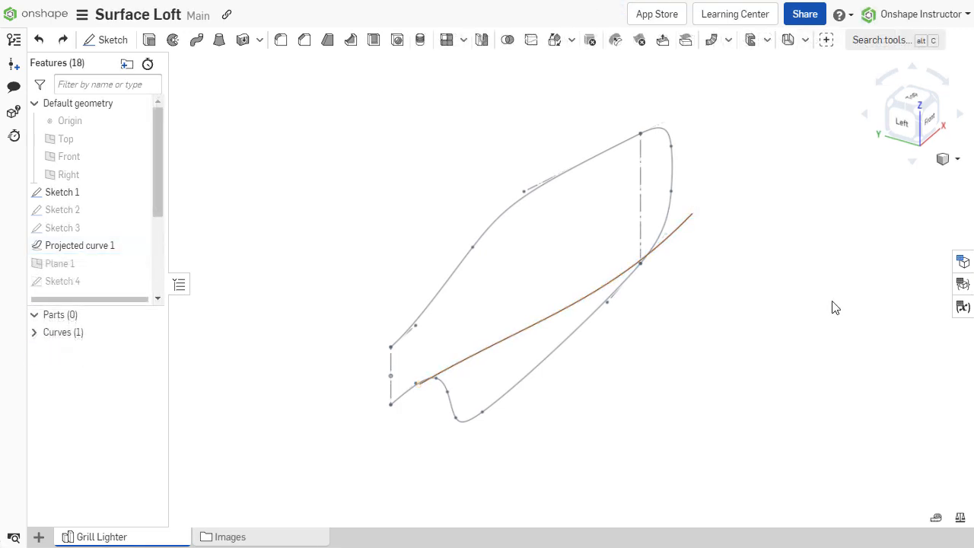
- Start a Normal ruled surface along the upper, end and lower outline edges of Sketch 1
left_click(711, 40)
left_click(517, 204)
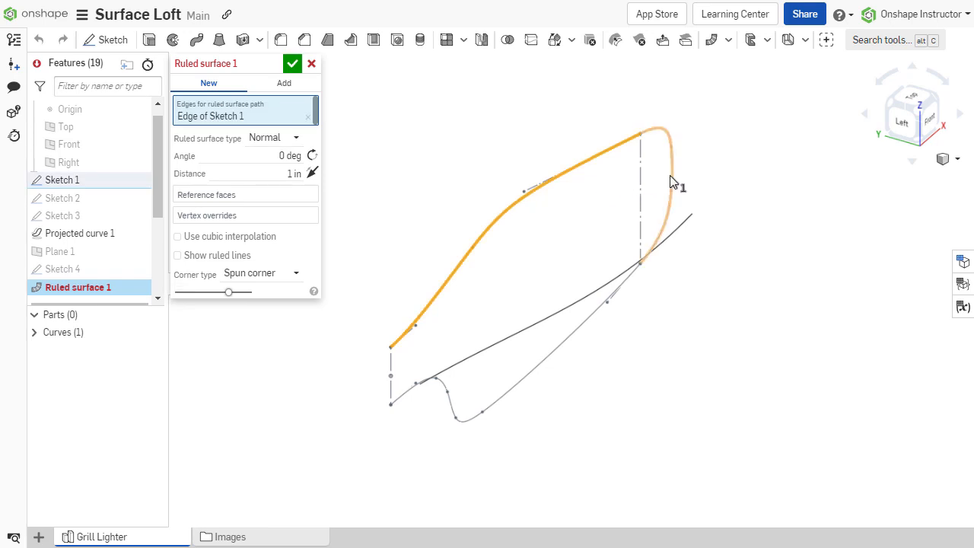
left_click(670, 191)
left_click(593, 317)
- Set the ruled surface's distance to 0.5 in and its angle to 3 deg, and accept the feature
left_click(311, 207)
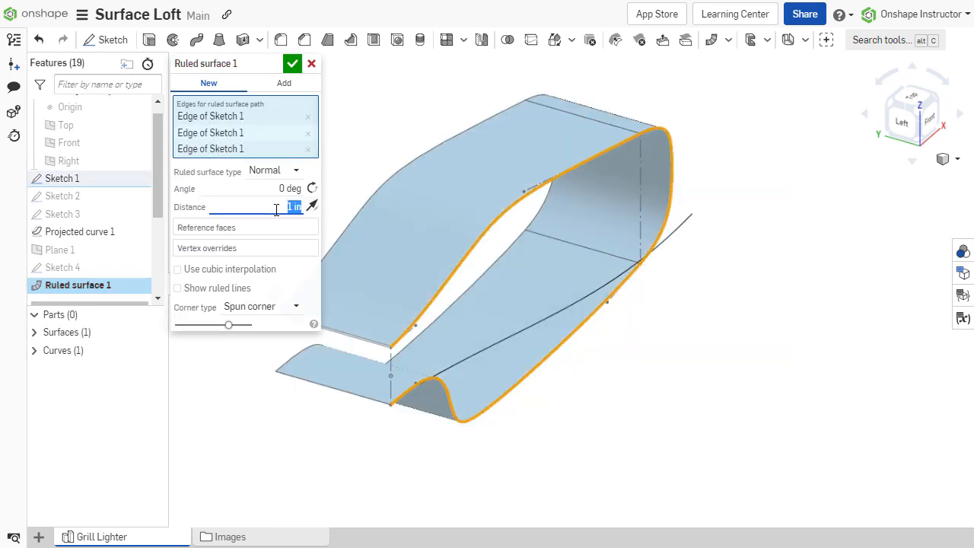
type("0.5")
key("Return")
left_click(277, 188)
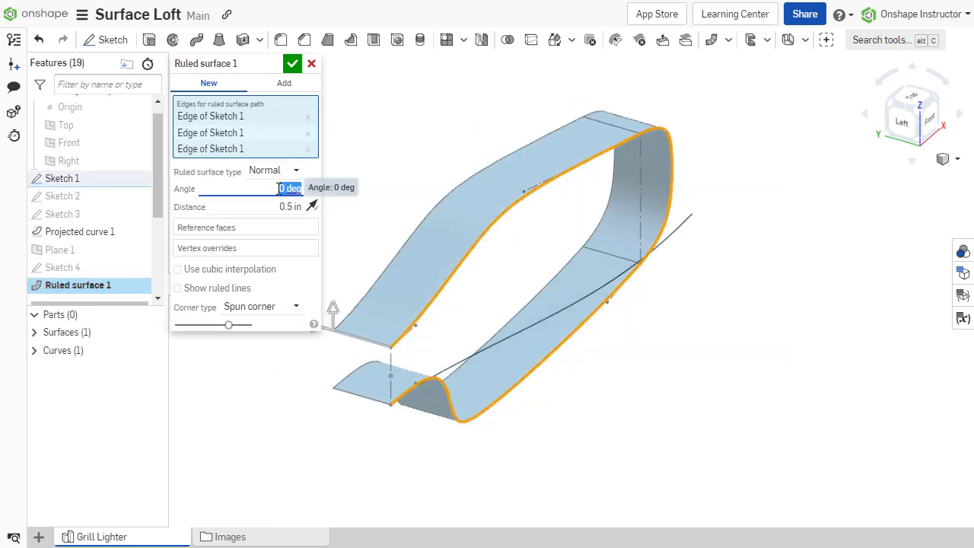
type("3")
key("Return")
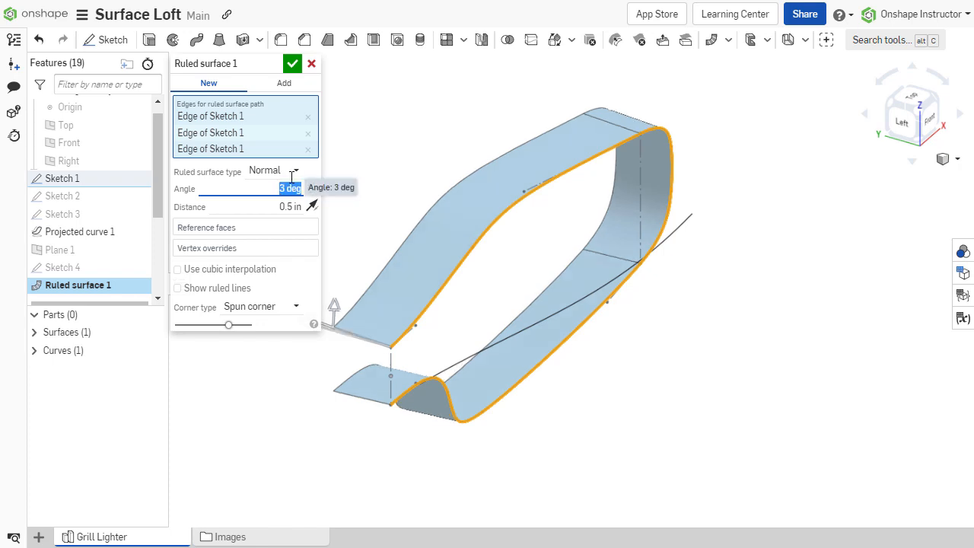
left_click(292, 64)
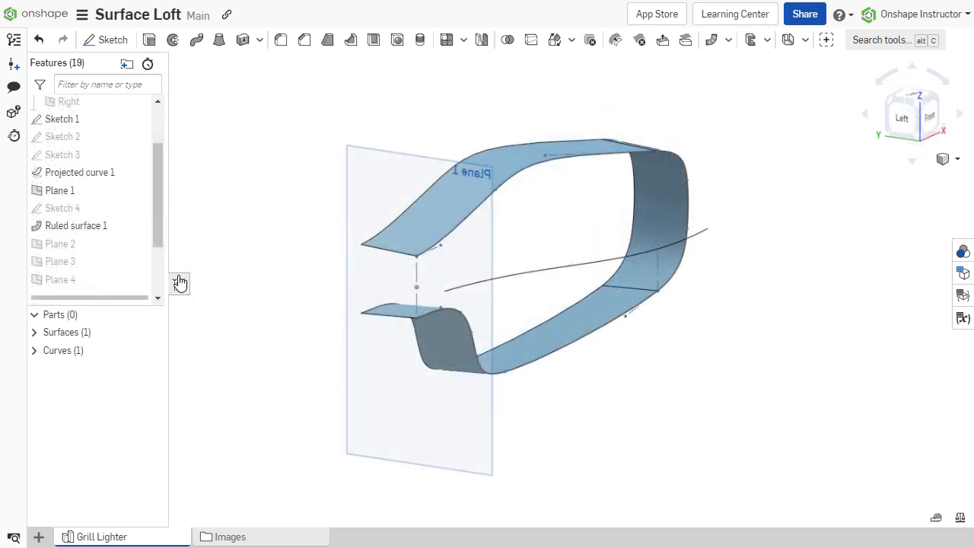
- Show Plane 2, Plane 3 and Plane 4 alongside the ruled surface
left_click(138, 245)
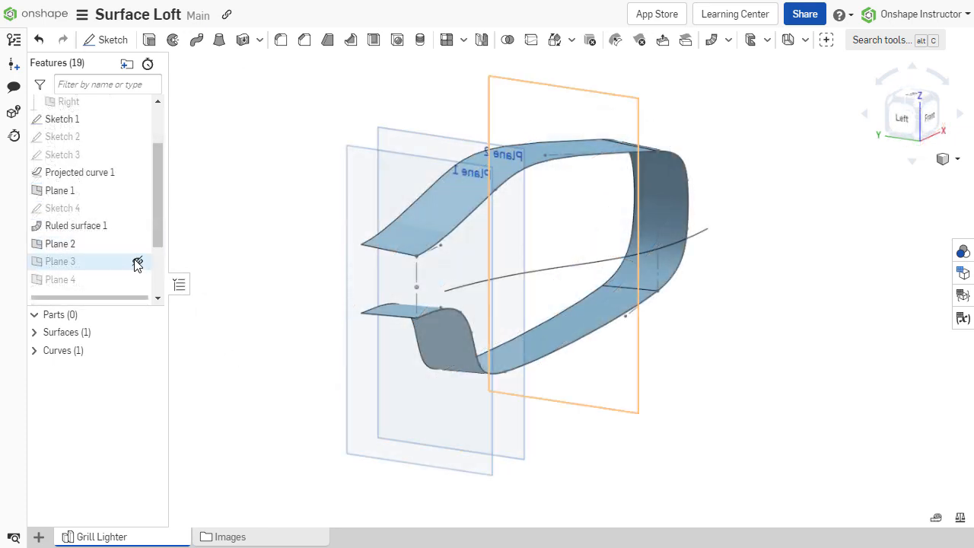
left_click(137, 262)
left_click(137, 279)
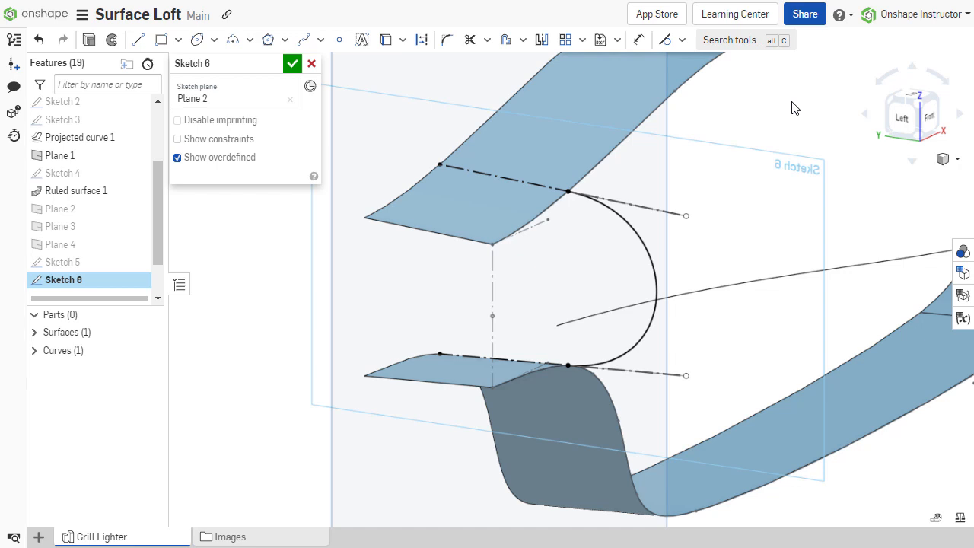
- Project the intersection of the upper ruled surface face onto Sketch 6's plane and accept the sketch
left_click(403, 39)
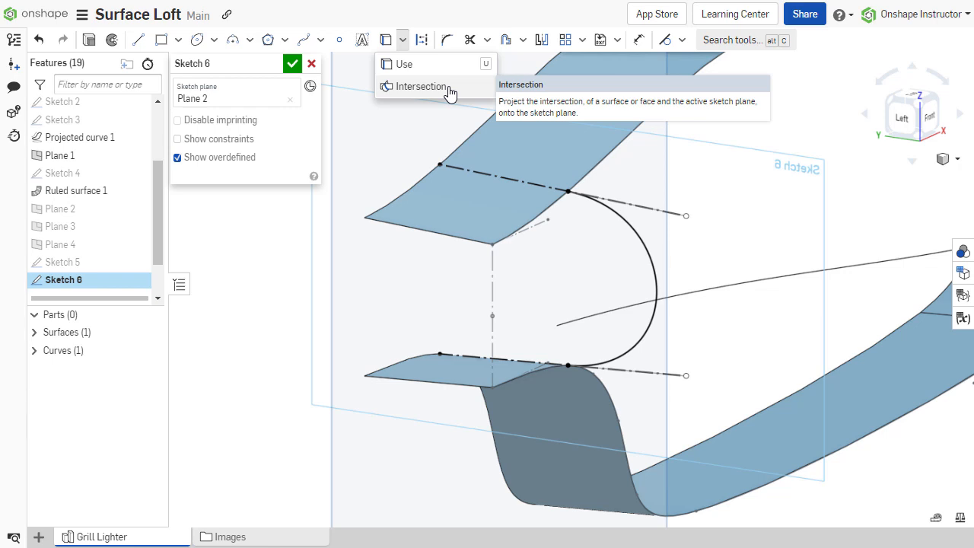
left_click(445, 87)
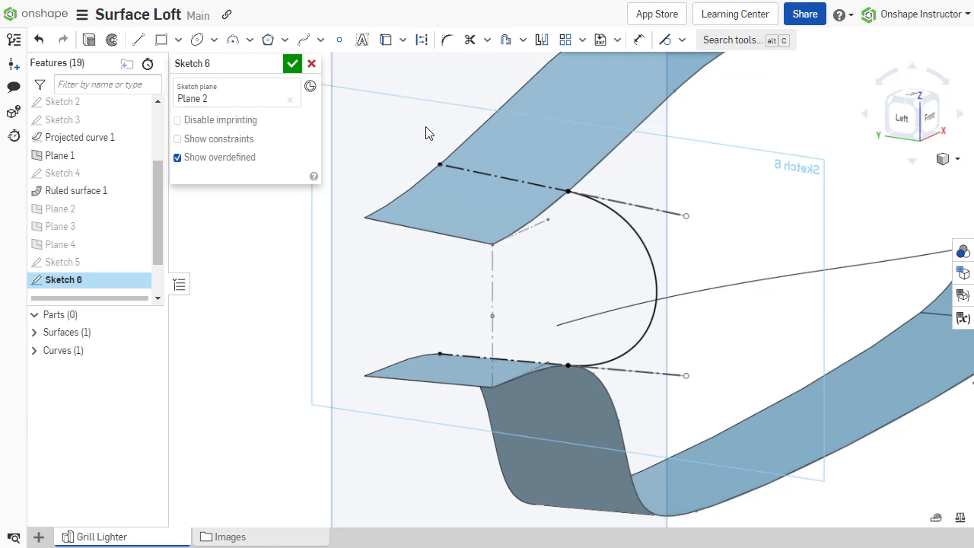
left_click(515, 153)
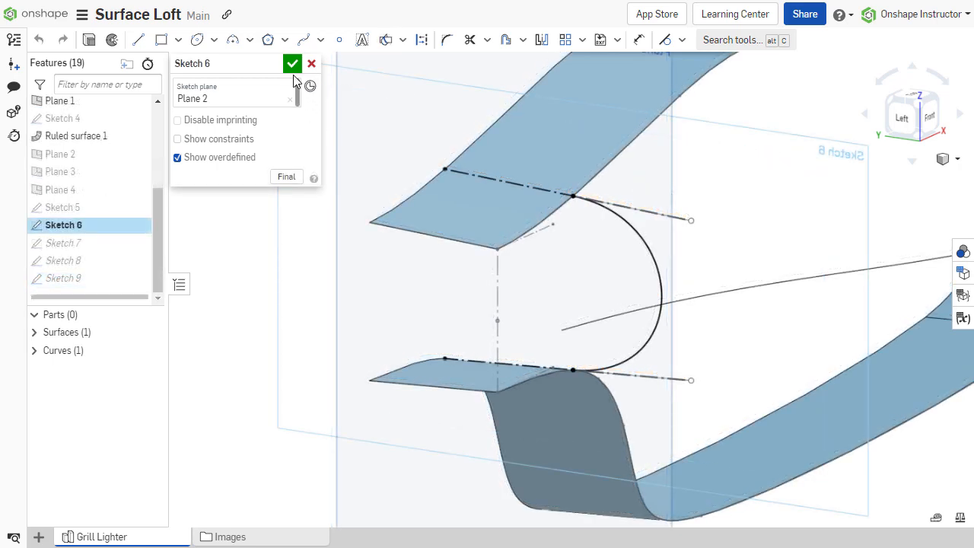
left_click(293, 64)
key("f")
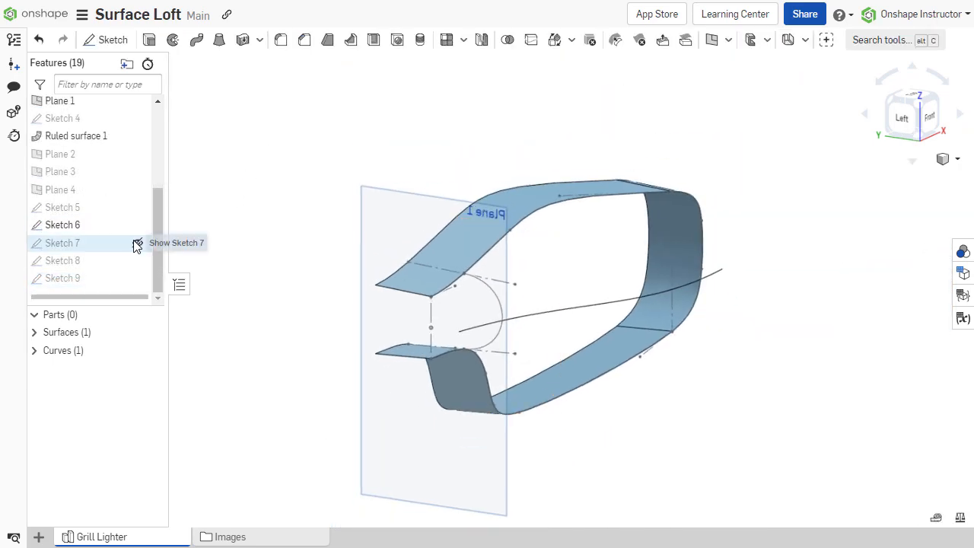
- Show the profile sketches Sketch 7, Sketch 8 and Sketch 9
left_click(139, 243)
left_click(140, 260)
left_click(139, 278)
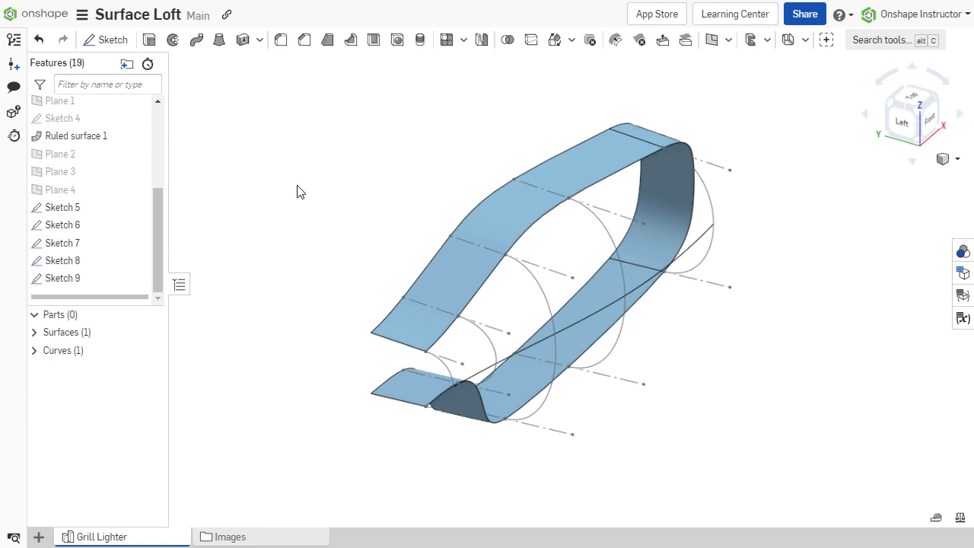
- Start a surface loft through the upper ruled surface edge, the projected curve and the lower ruled surface edge
left_click(219, 40)
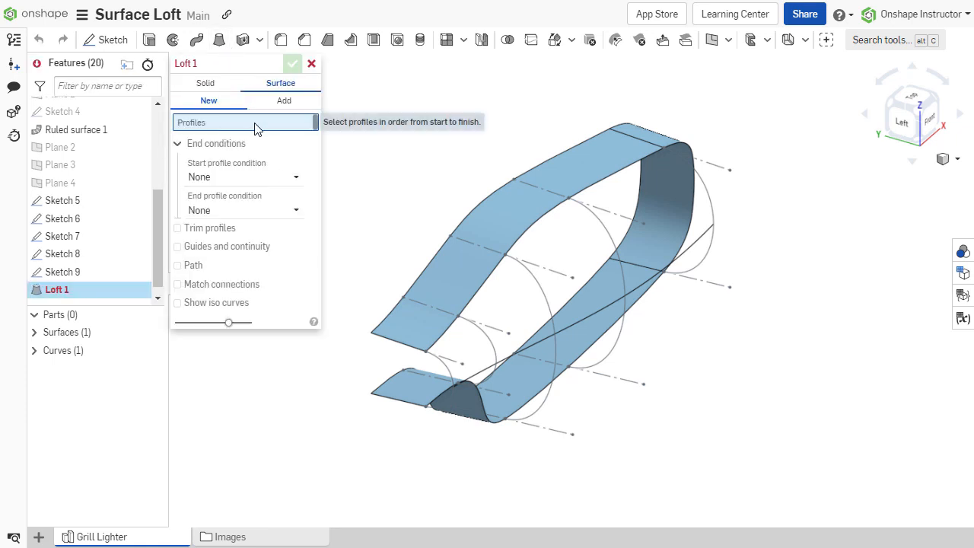
left_click(481, 289)
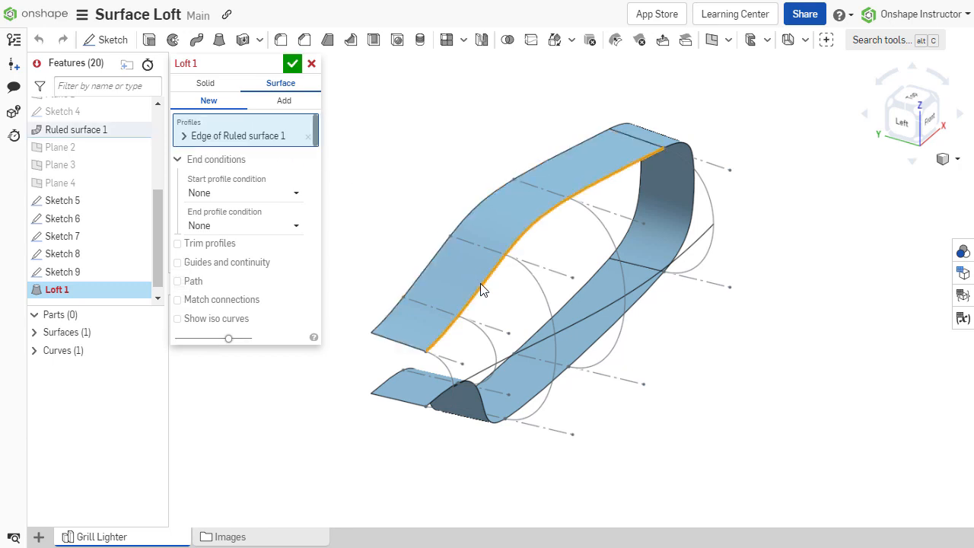
left_click(535, 343)
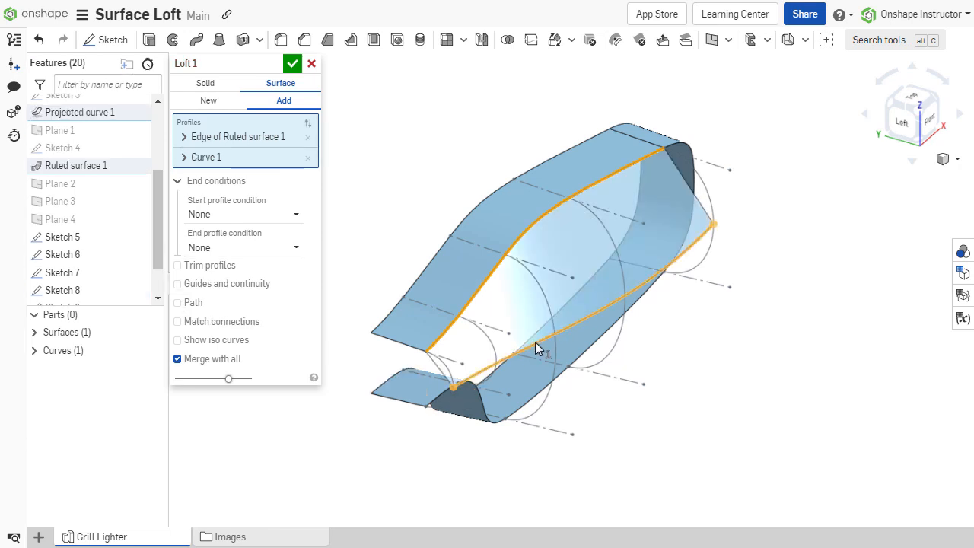
left_click(526, 408)
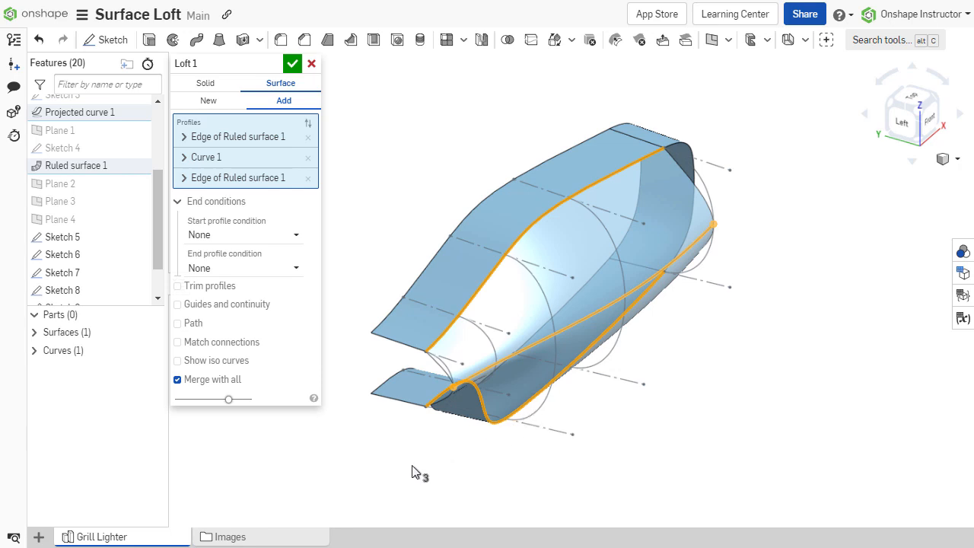
- Set both the start and end profile conditions of the loft to Match tangent
left_click(294, 235)
left_click(270, 313)
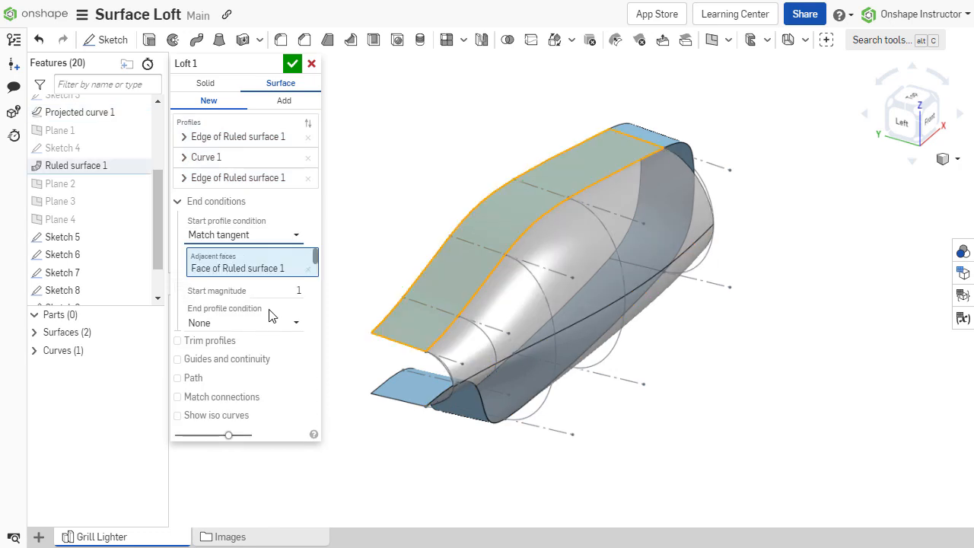
left_click(279, 320)
left_click(256, 398)
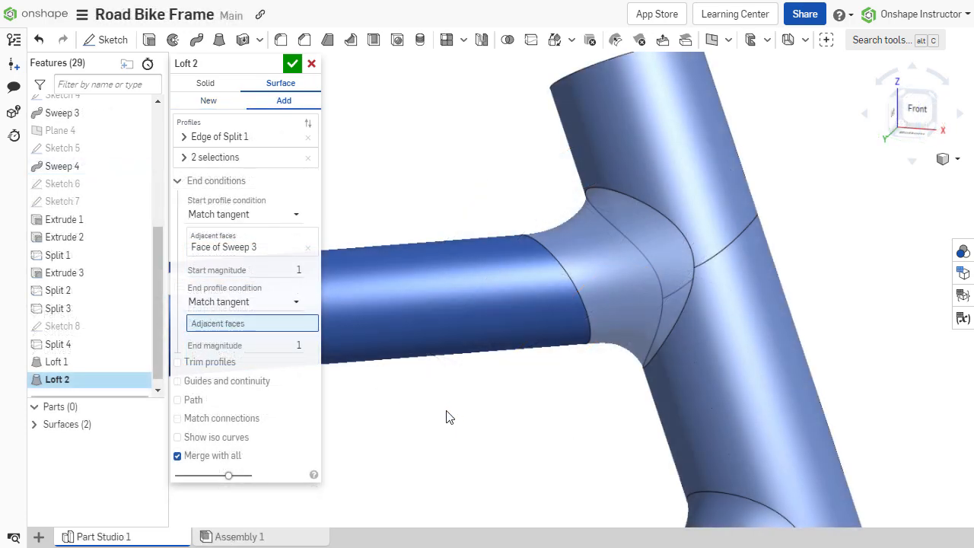
- In the Road Bike Frame document, add both head tube faces as adjacent faces for Loft 2's end condition and accept the loft
left_click(666, 166)
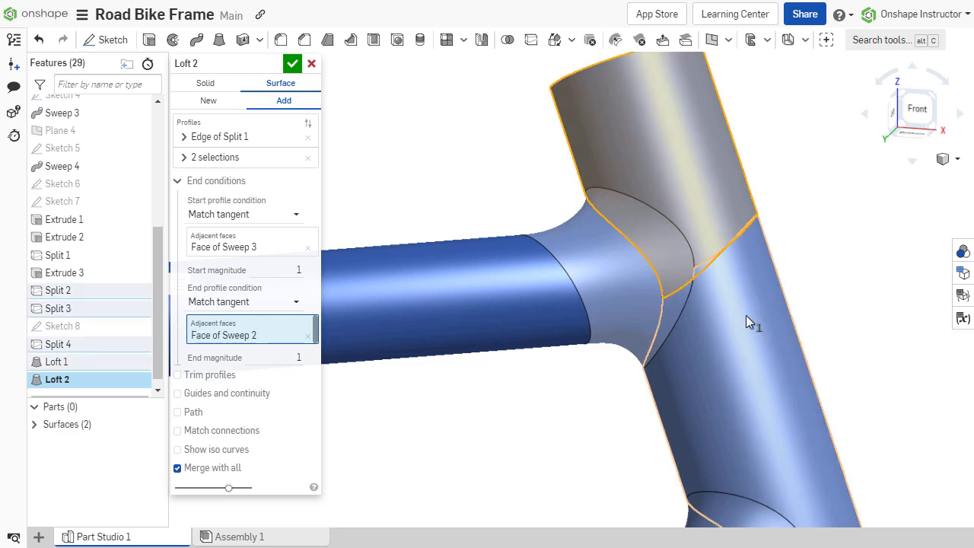
left_click(747, 324)
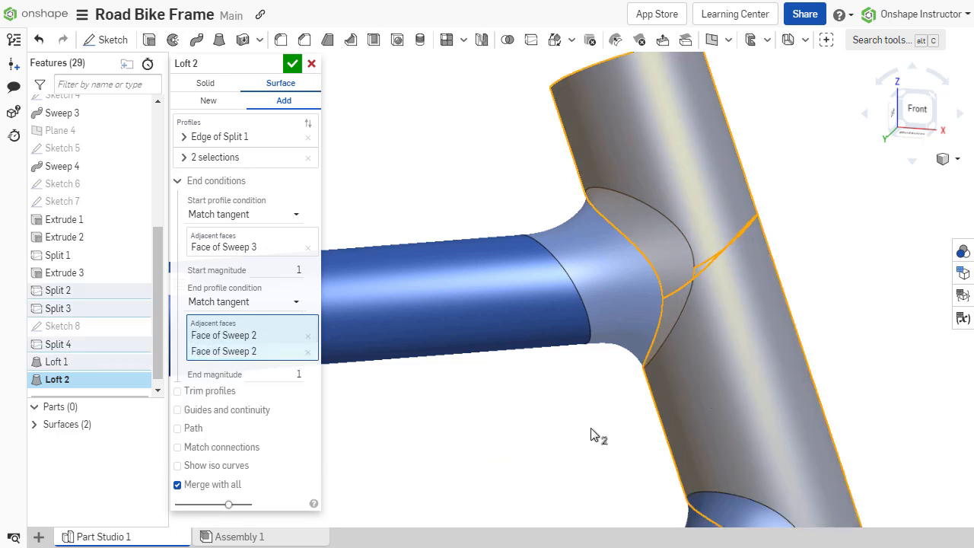
left_click(293, 63)
scroll(446, 180, "down", 2)
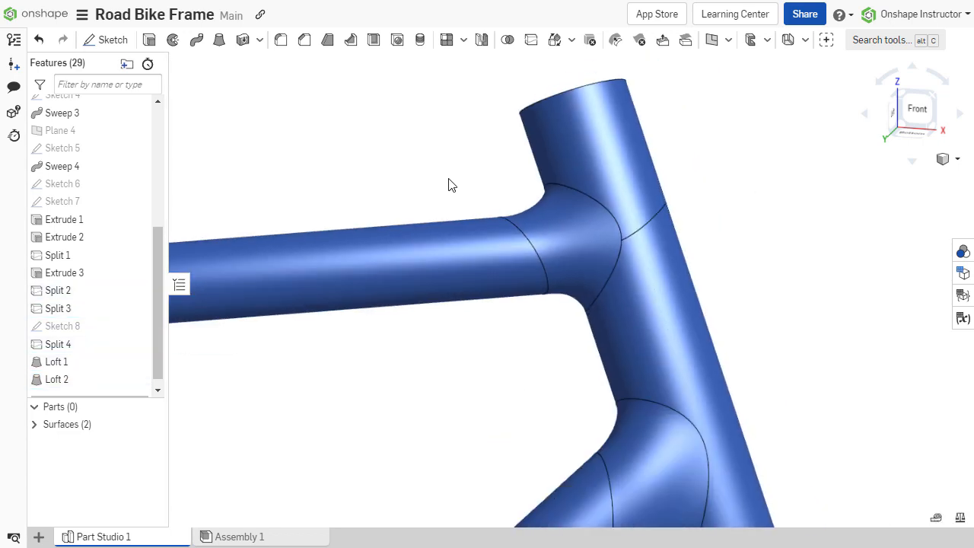
scroll(449, 185, "down", 3)
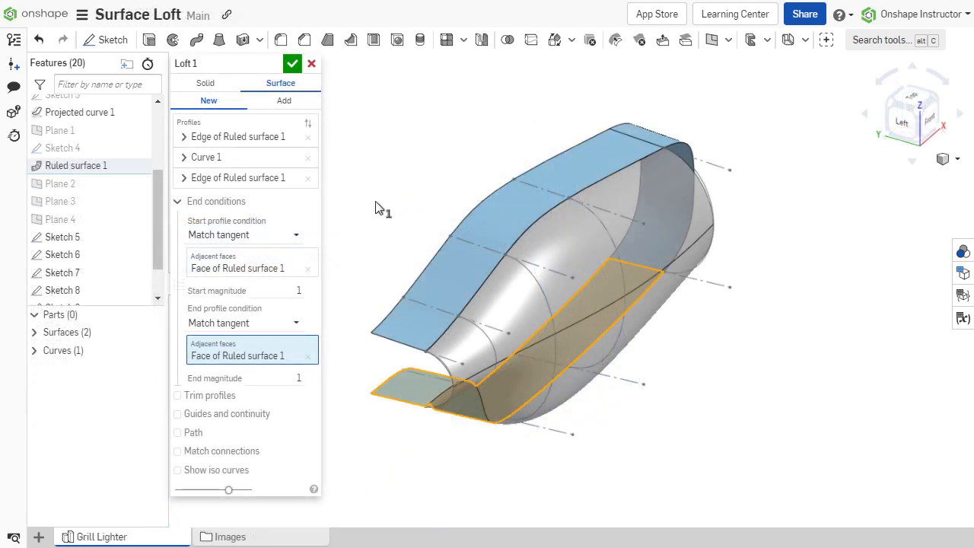
- In the Surface Loft document, enable guides and continuity for the loft, use Sketches 5 through 9 as guides, and accept it
left_click(232, 420)
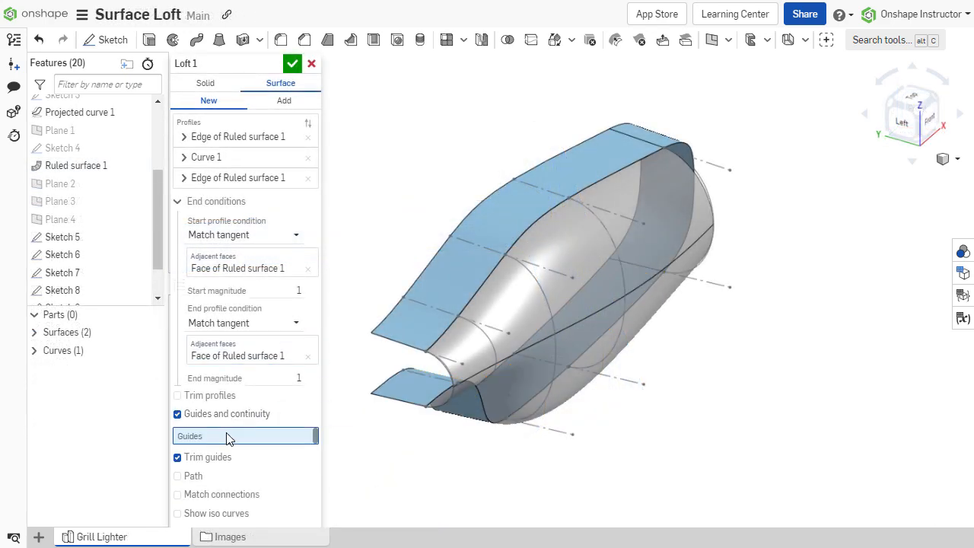
left_click(69, 242)
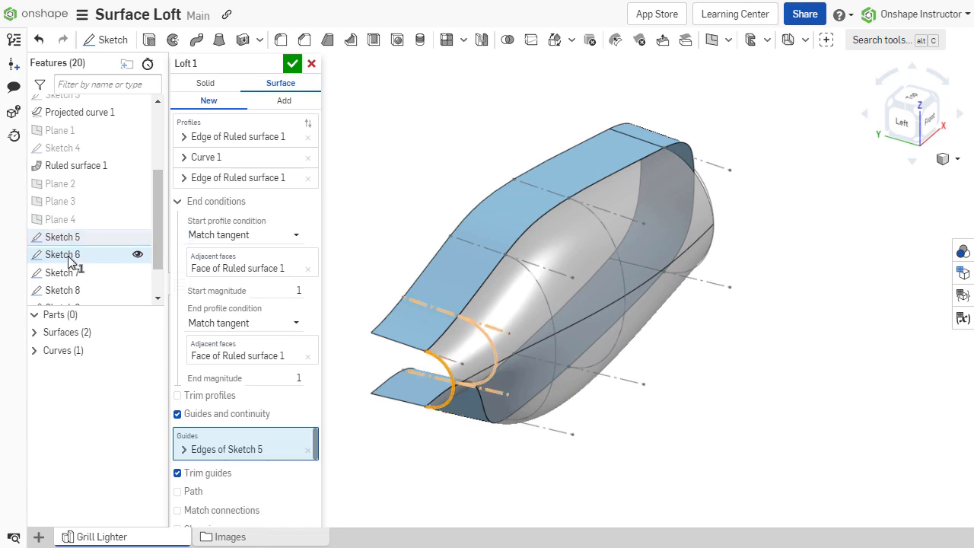
left_click(70, 257)
left_click(69, 275)
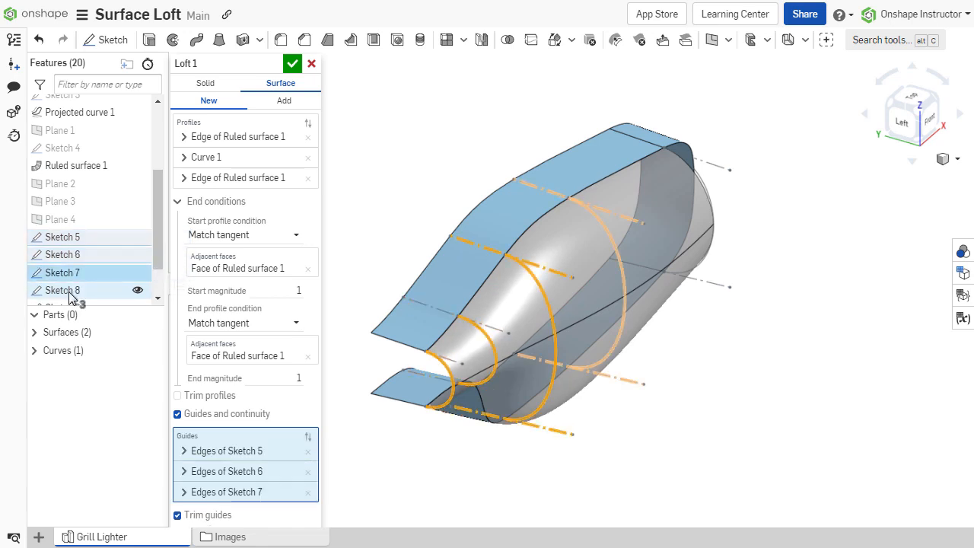
left_click(69, 292)
scroll(68, 293, "down", 1)
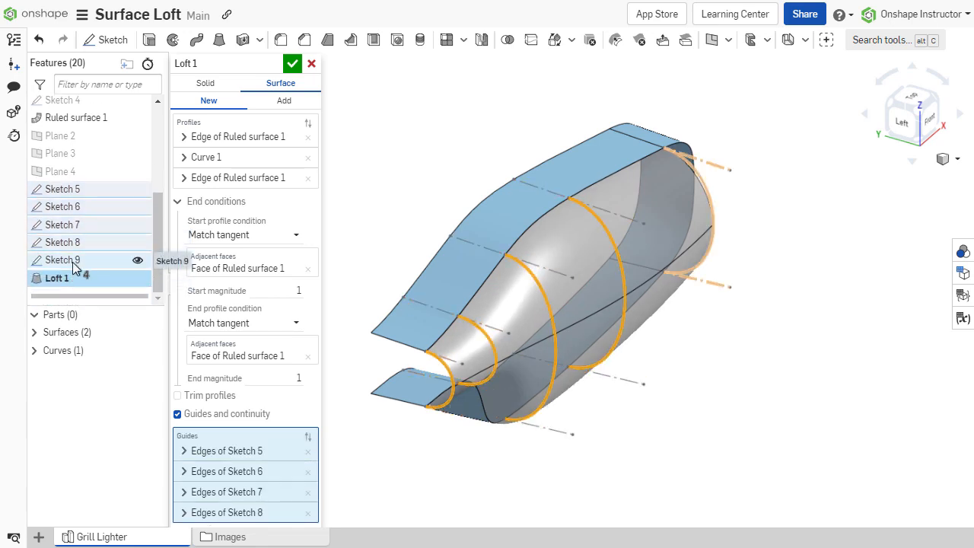
left_click(78, 260)
left_click(292, 63)
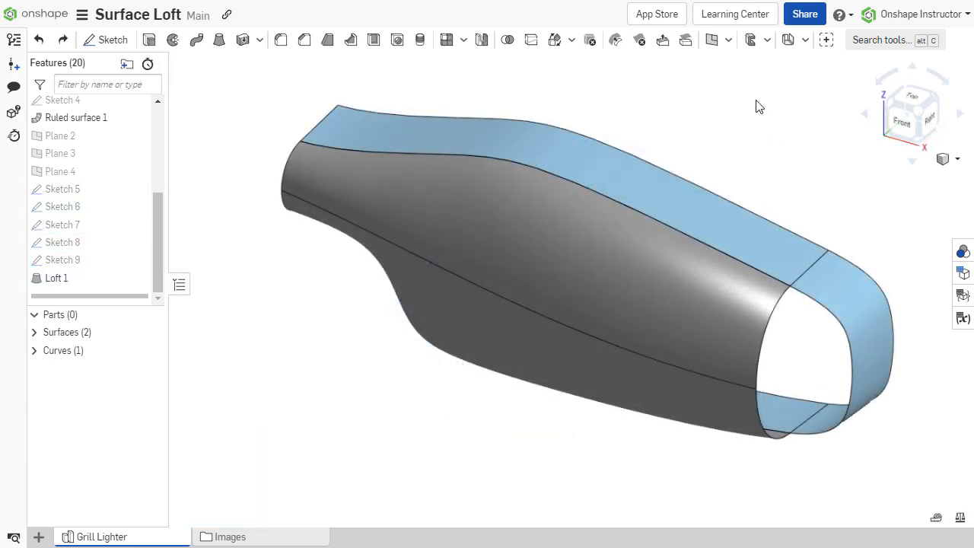
- Start a Fill at the open end using the ruled surface edge with Tangency continuity to its adjacent ruled face
left_click(729, 41)
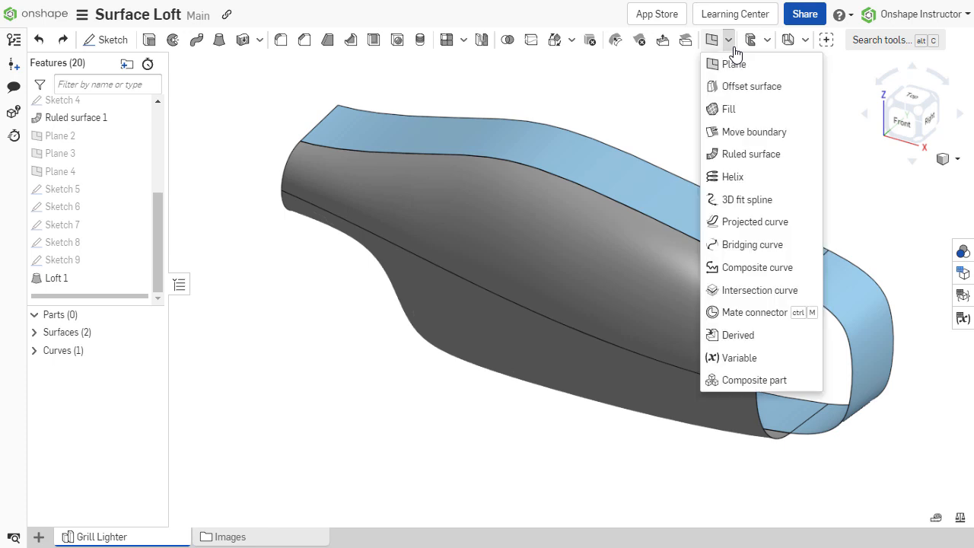
left_click(776, 112)
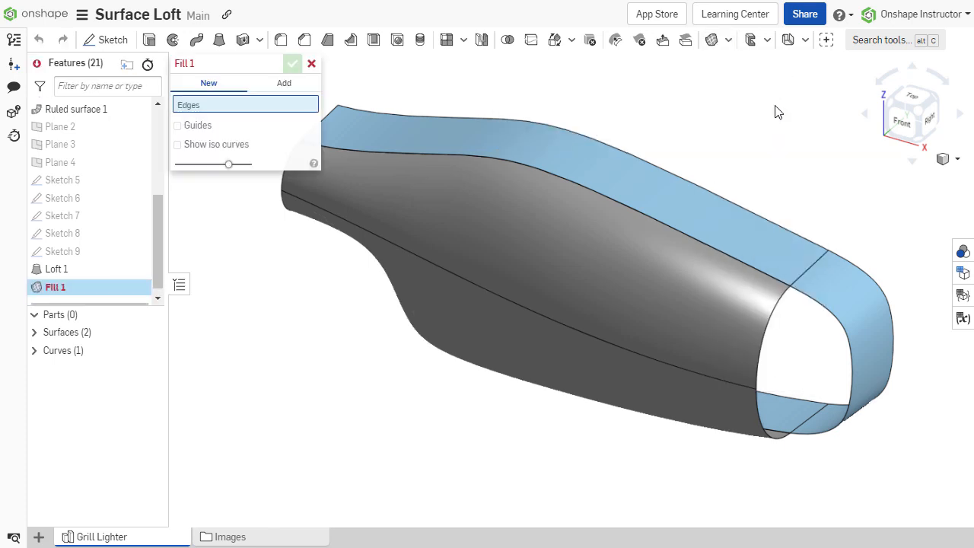
left_click(819, 300)
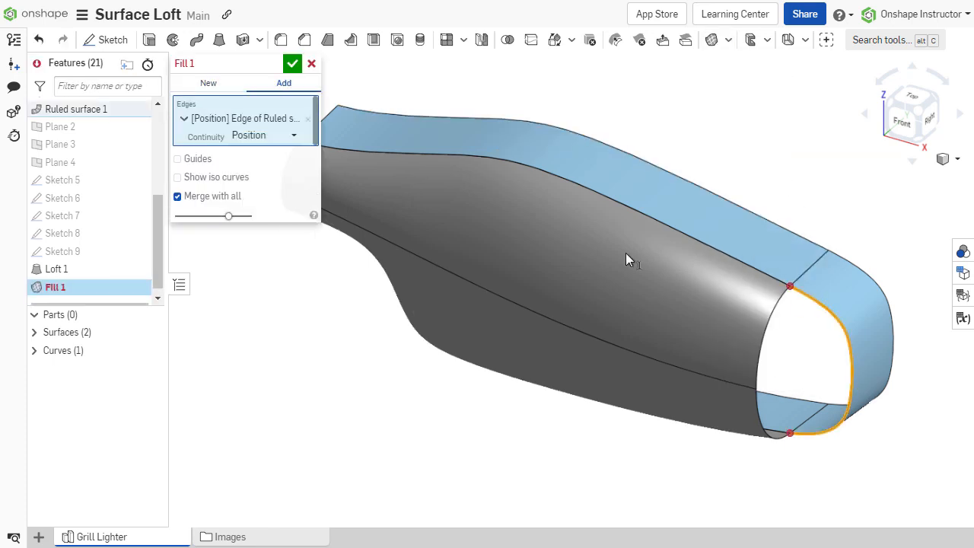
left_click(265, 135)
left_click(270, 174)
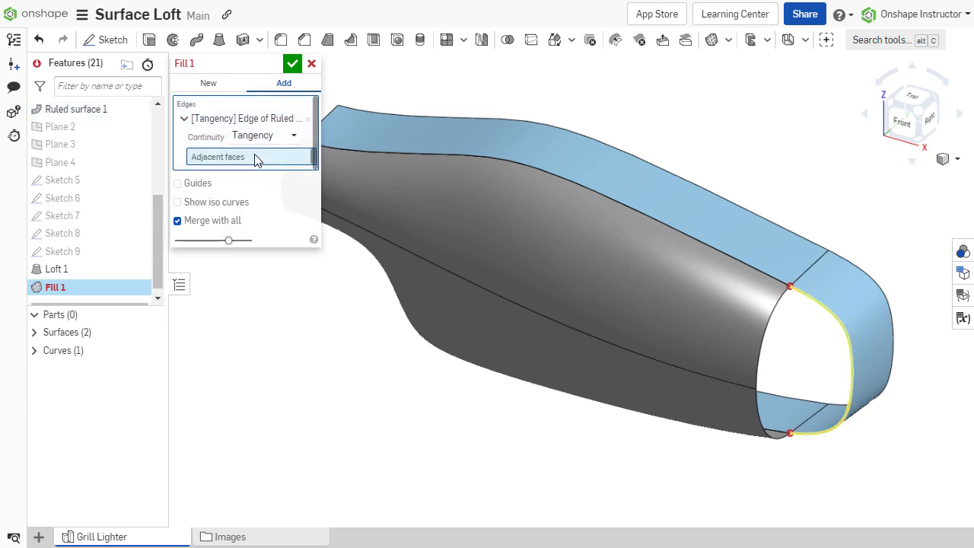
left_click(849, 311)
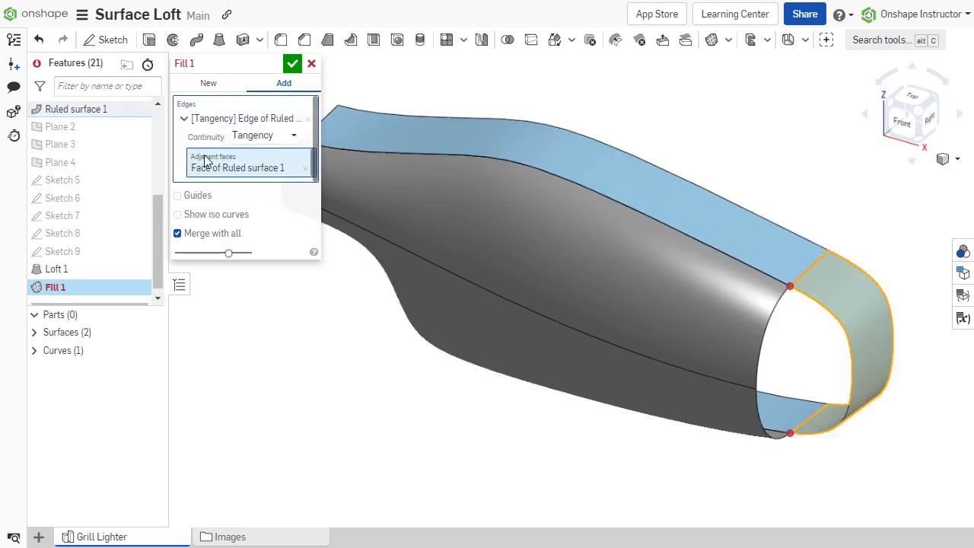
- Add the loft's open end edge to the fill with Curvature continuity and the loft face as its adjacent face
left_click(184, 119)
left_click(763, 332)
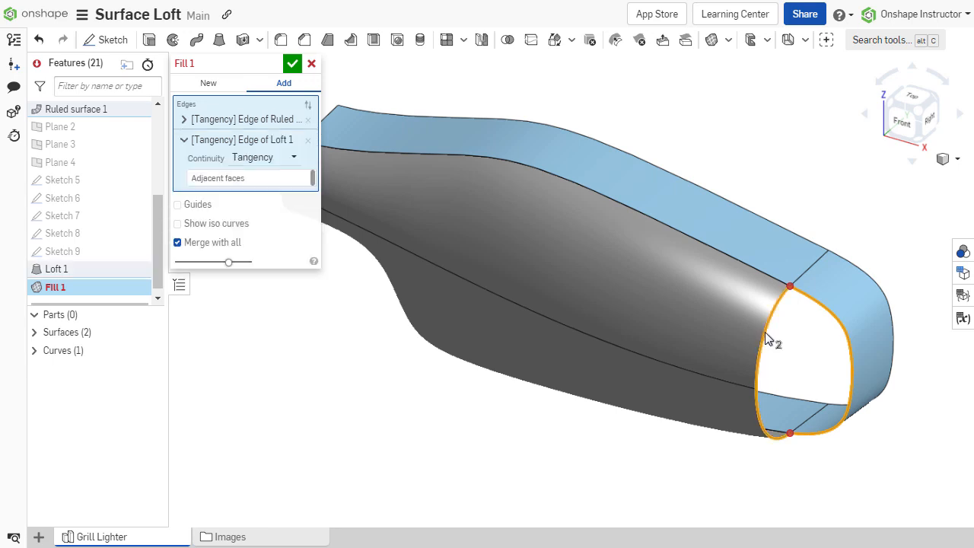
left_click(278, 160)
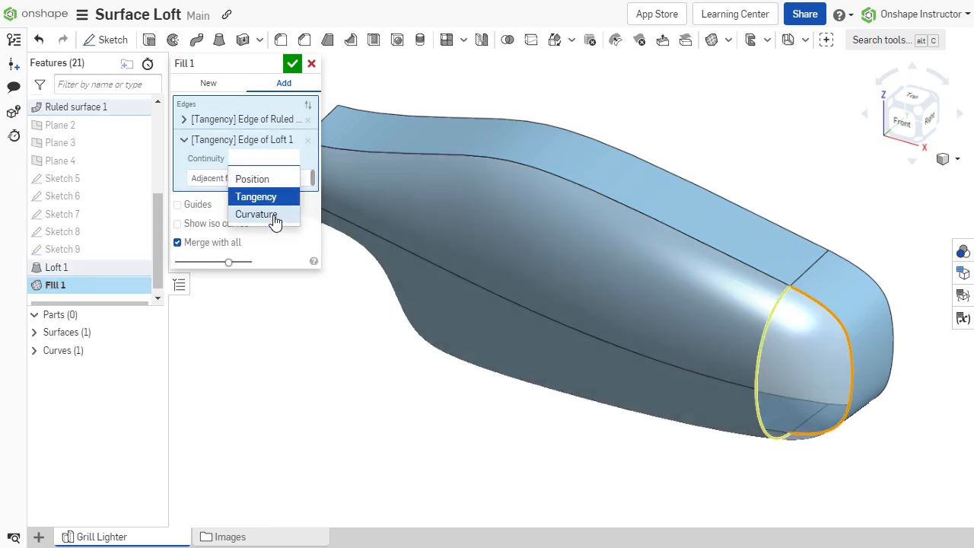
left_click(271, 213)
left_click(265, 183)
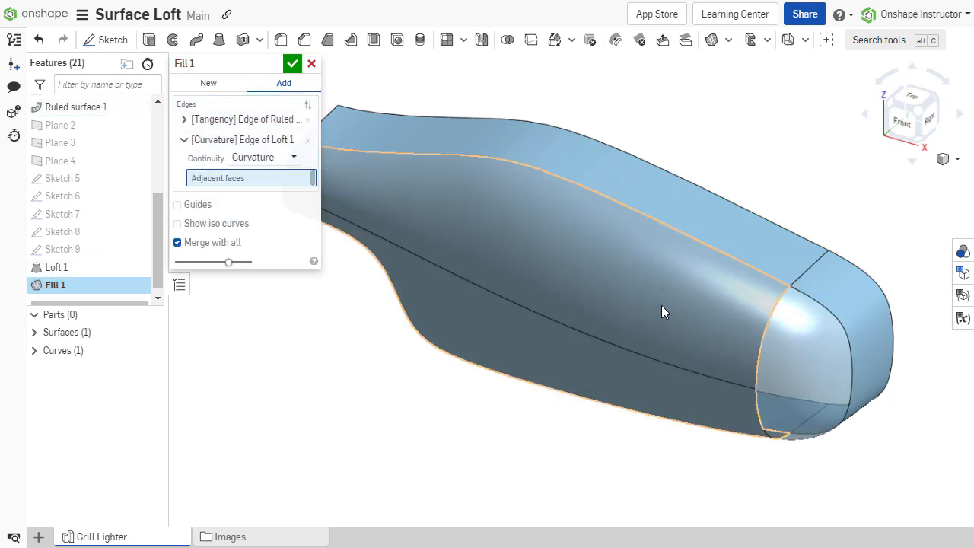
left_click(625, 304)
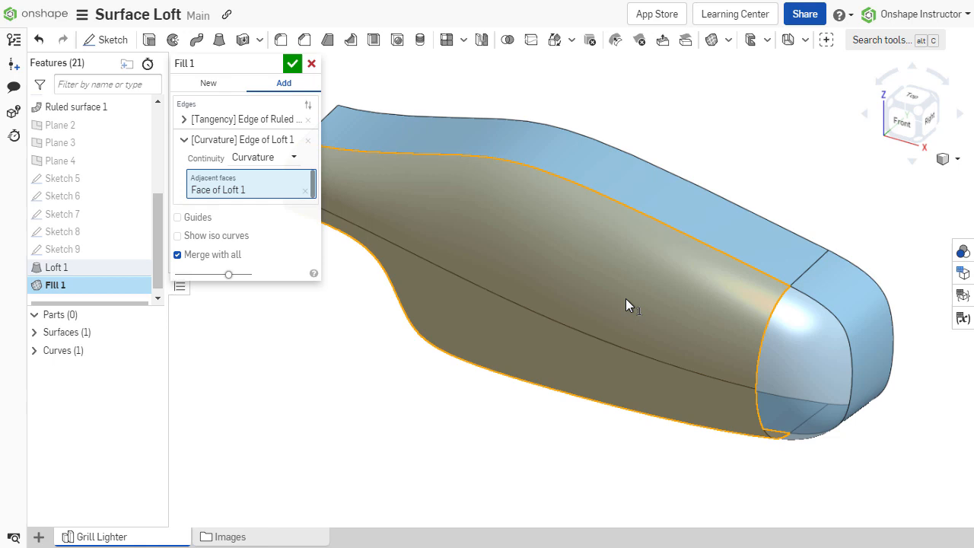
- Limit the fill's merge scope to the lofted surface instead of merging with all, and accept the fill
left_click(224, 256)
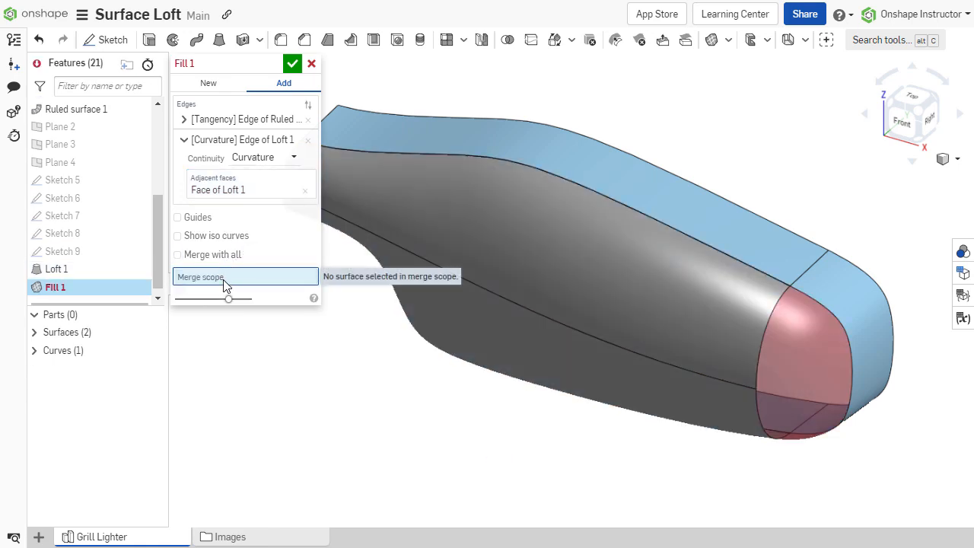
left_click(621, 299)
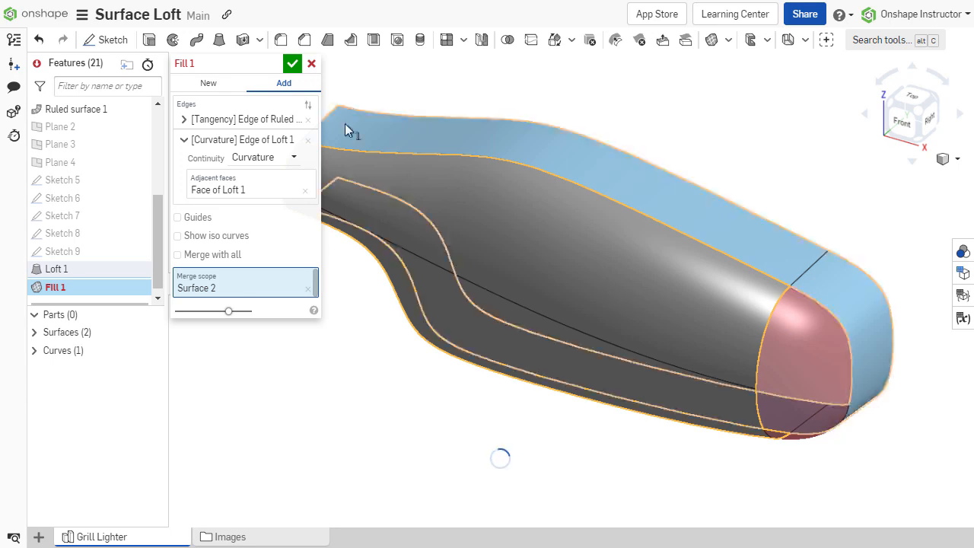
left_click(292, 64)
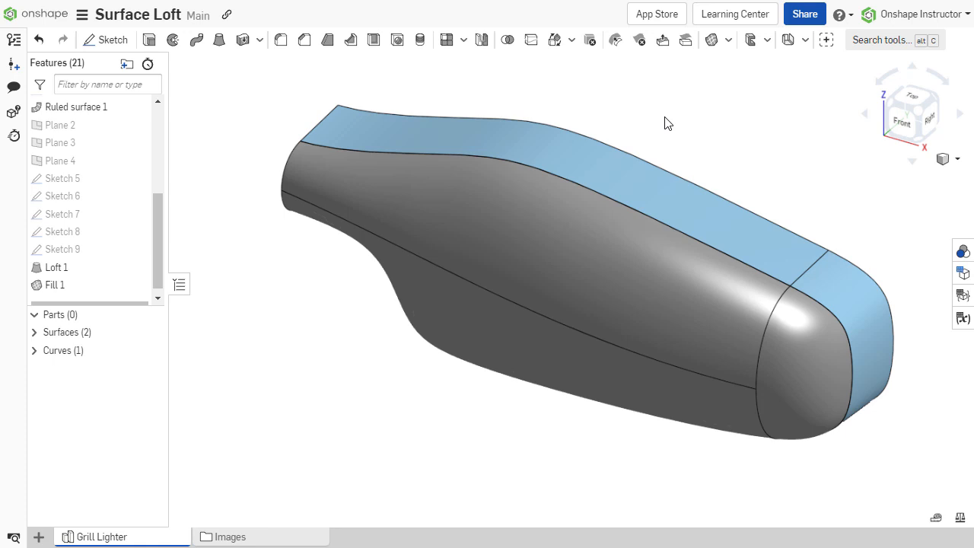
- Inspect the continuity across the handle's loft, fill and ruled surfaces with zebra stripes
left_click(956, 160)
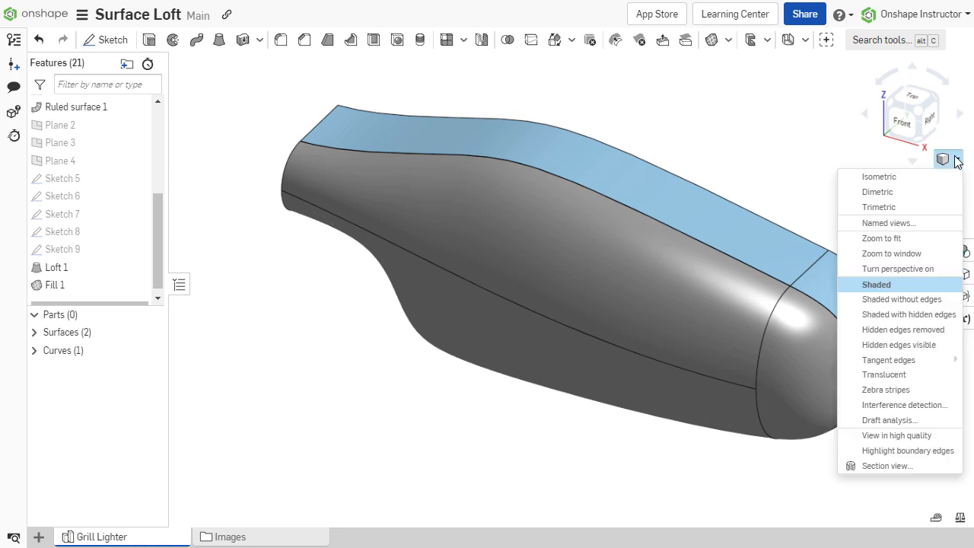
left_click(904, 390)
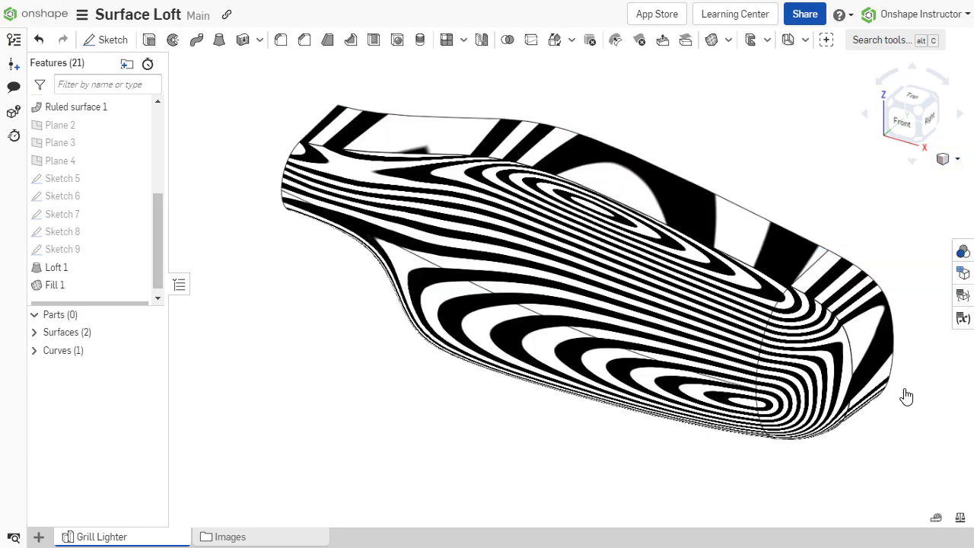
right_click_drag(818, 215, 833, 202)
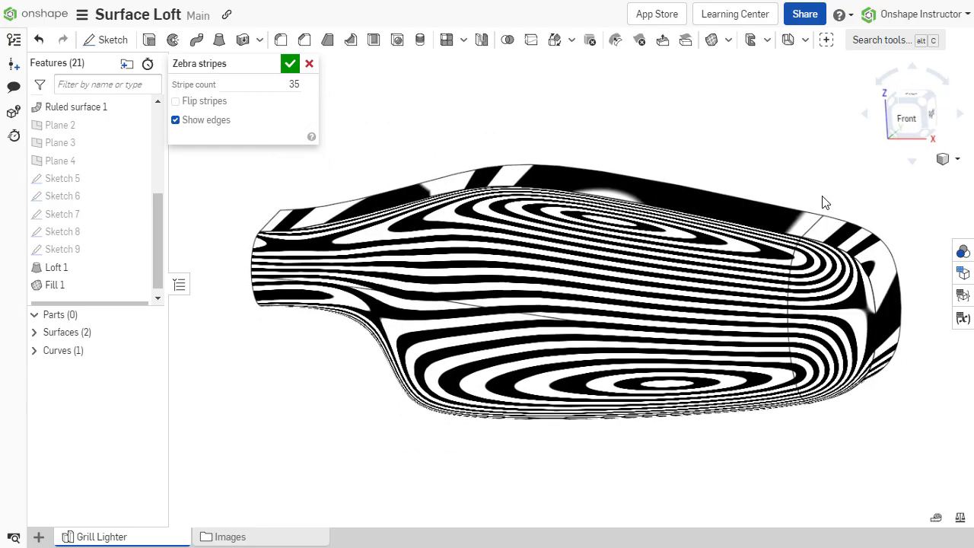
left_click(290, 66)
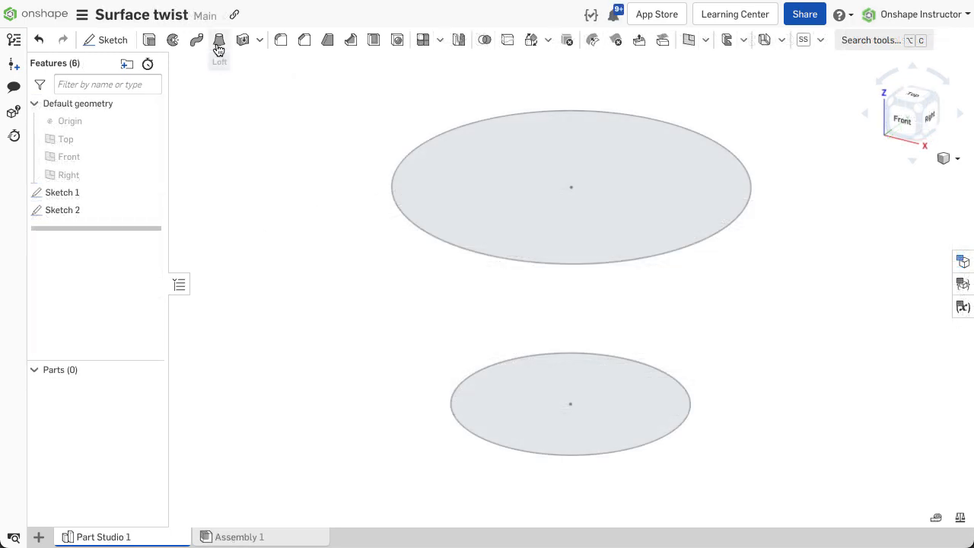
- In the Surface twist document, start a surface loft between the upper circle of Sketch 2 and the lower circle of Sketch 1
left_click(218, 43)
left_click(399, 210)
left_click(453, 399)
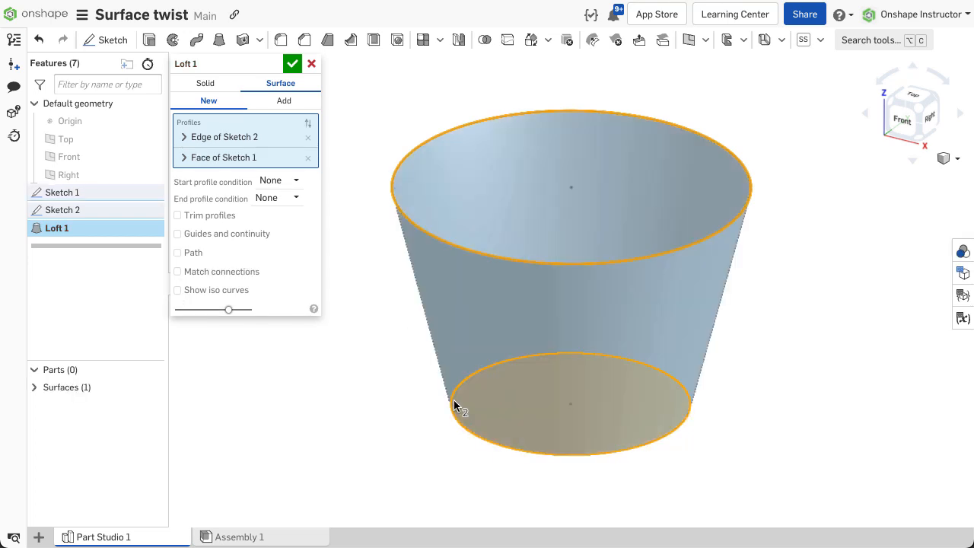
- Preview the loft's iso curves with a count of 20, and with a count of 10
left_click(178, 291)
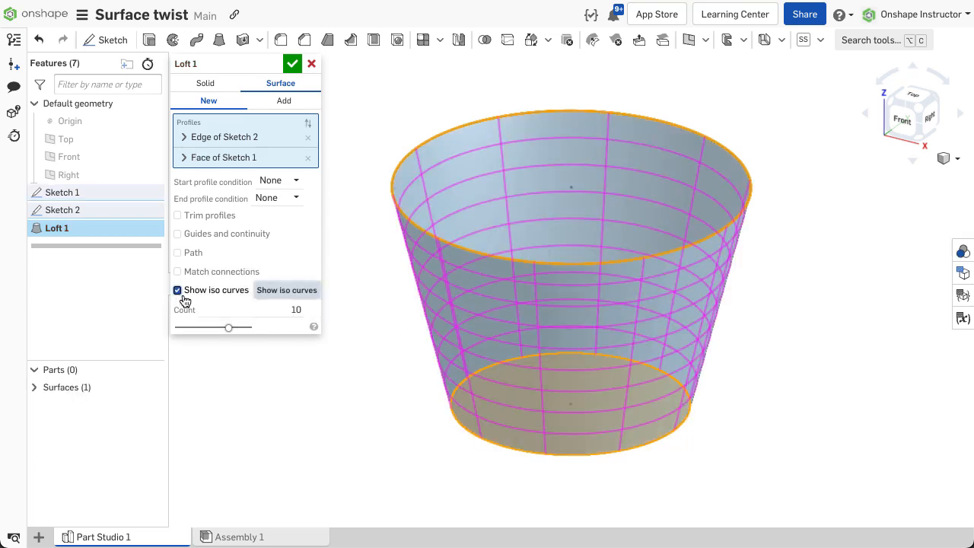
left_click(270, 308)
type("20")
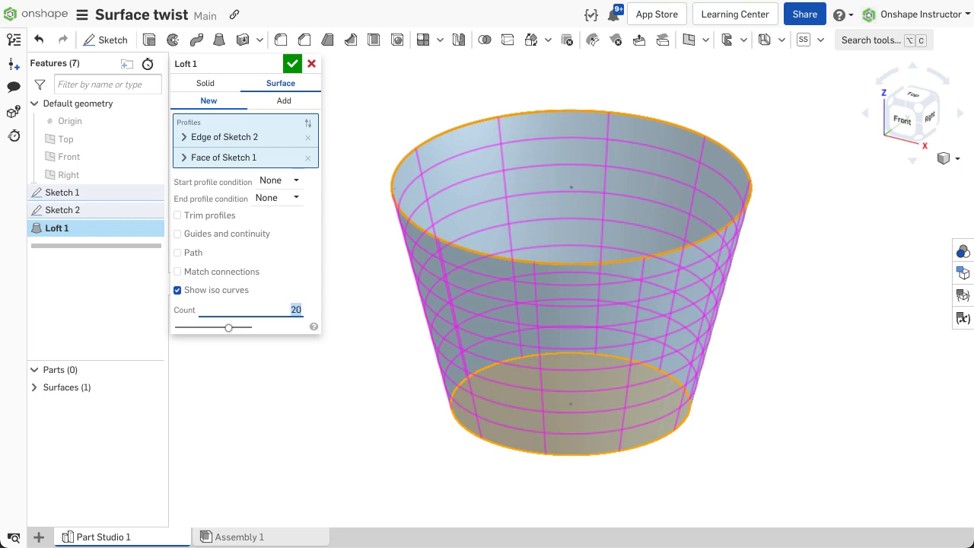
key("Return")
type("10")
key("Return")
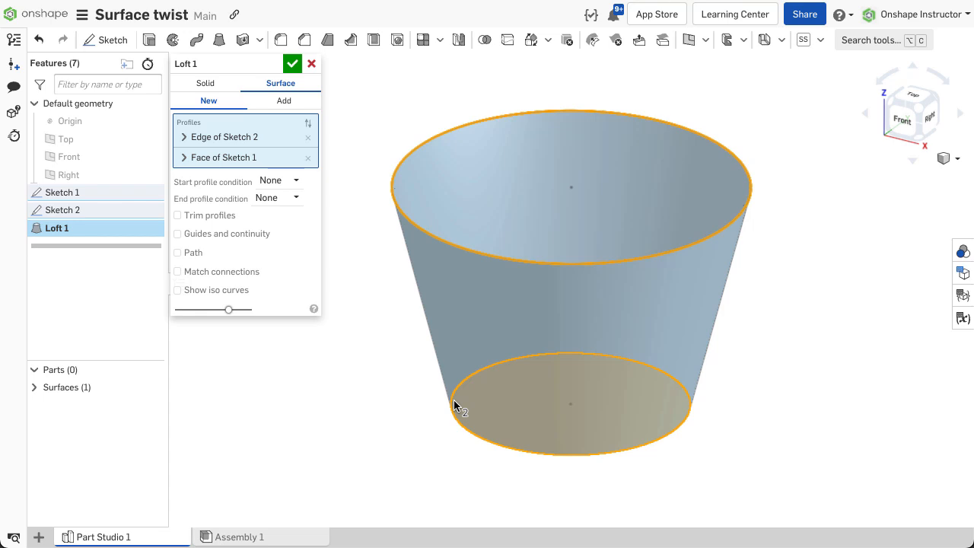
- Enable match connections, connect the Sketch 2 and Sketch 1 edges, and slide the lower connection point to the back of its circle
left_click(238, 272)
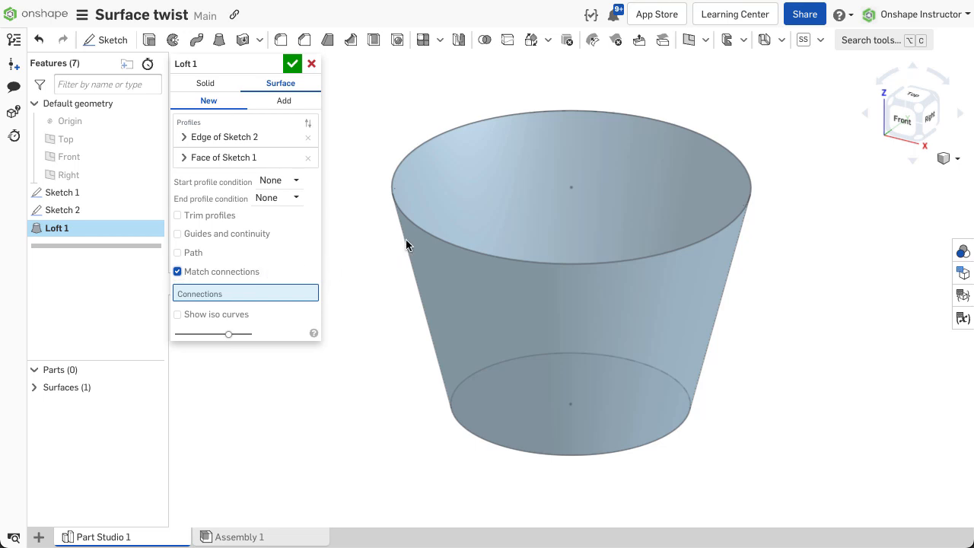
left_click(427, 233)
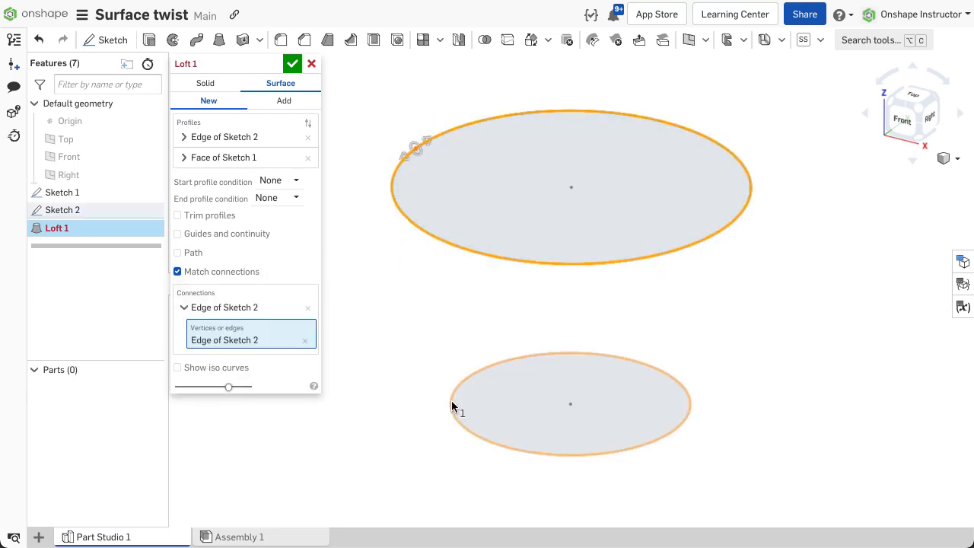
left_click(451, 405)
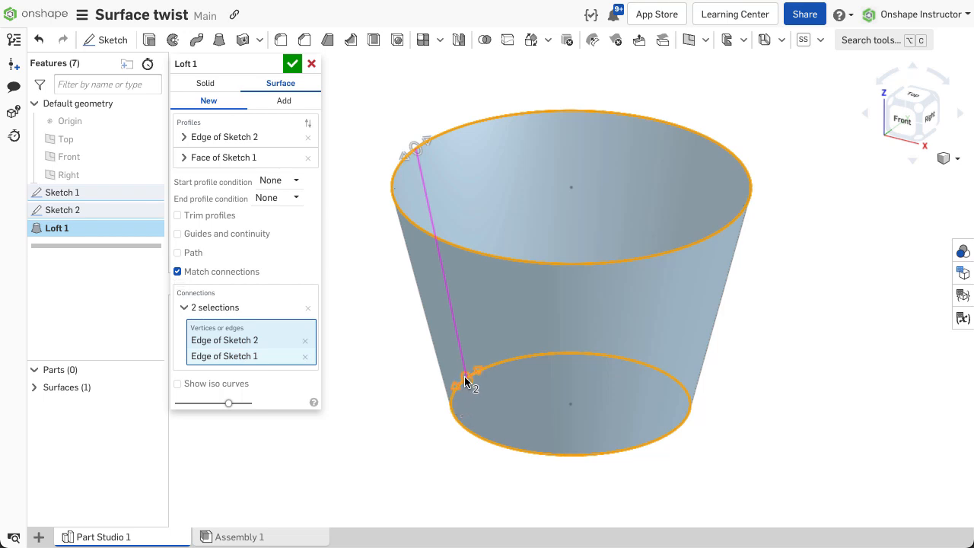
left_click_drag(467, 380, 572, 359)
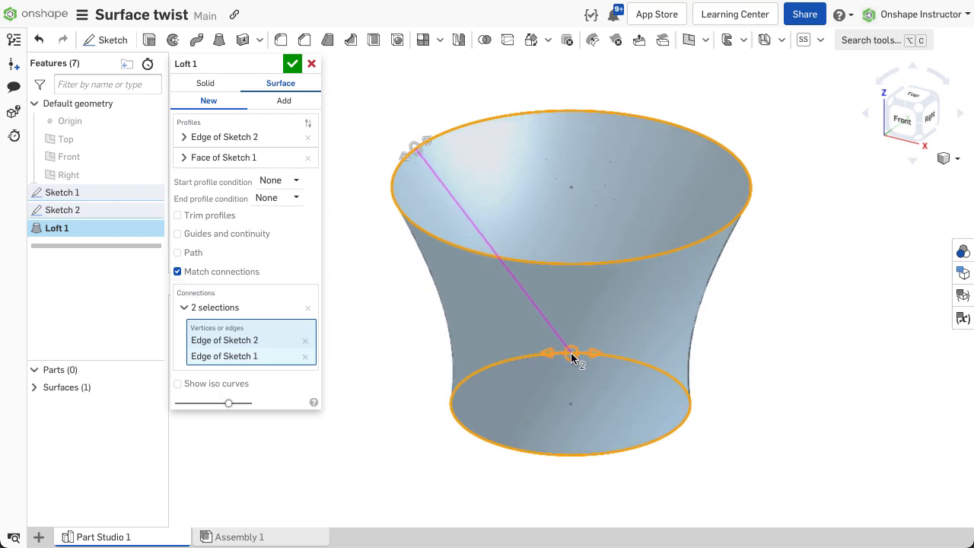
- Show the loft's iso curves and slide the lower connection point back in line with the upper one to remove the twist
left_click(232, 384)
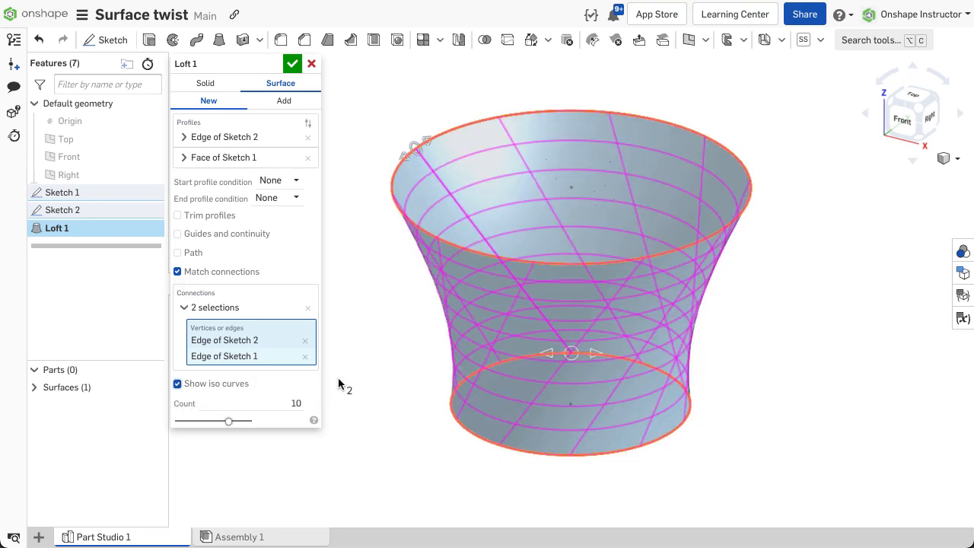
left_click_drag(572, 355, 546, 353)
left_click_drag(508, 363, 466, 384)
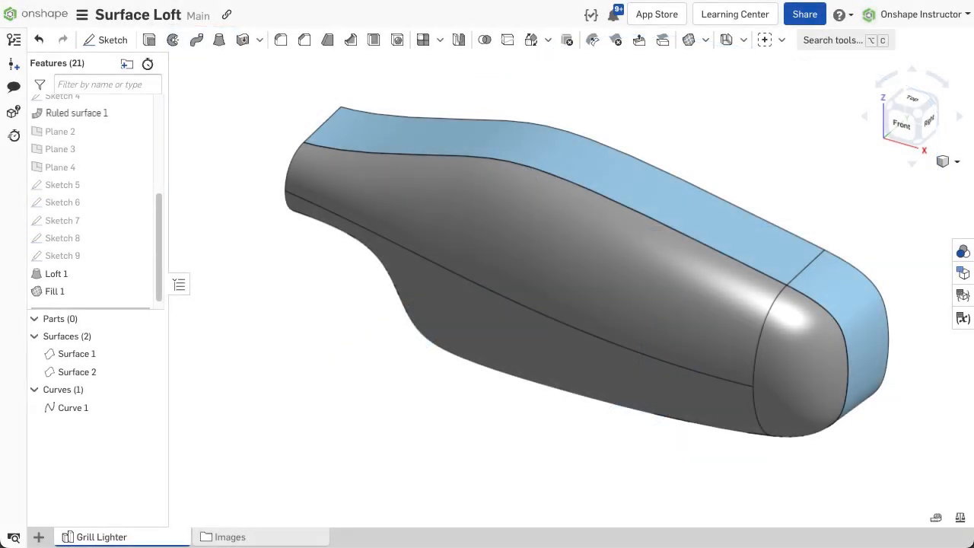
- In the Surface Loft document, hide the ruled surface and run a draft analysis on Surface 2 with the Front plane as mold split direction
key("y")
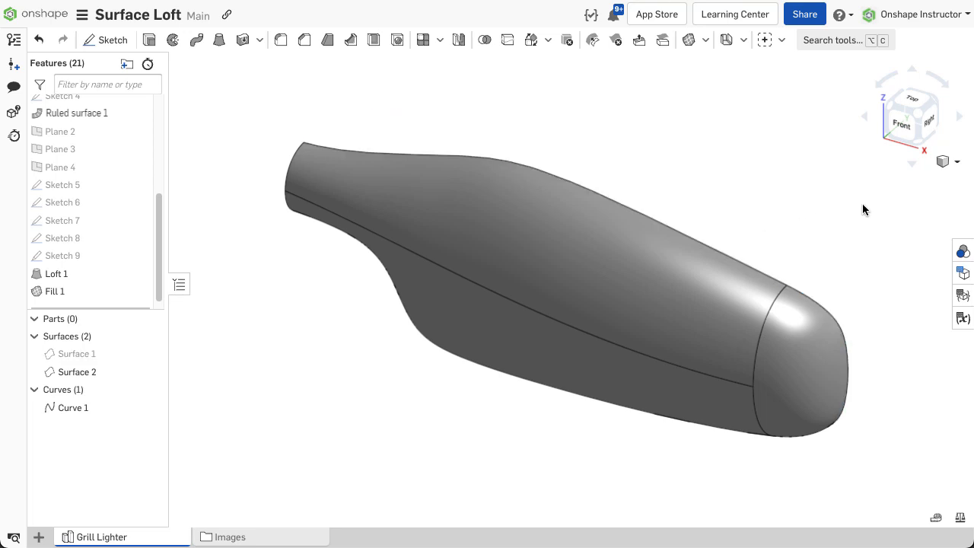
left_click(957, 161)
left_click(935, 423)
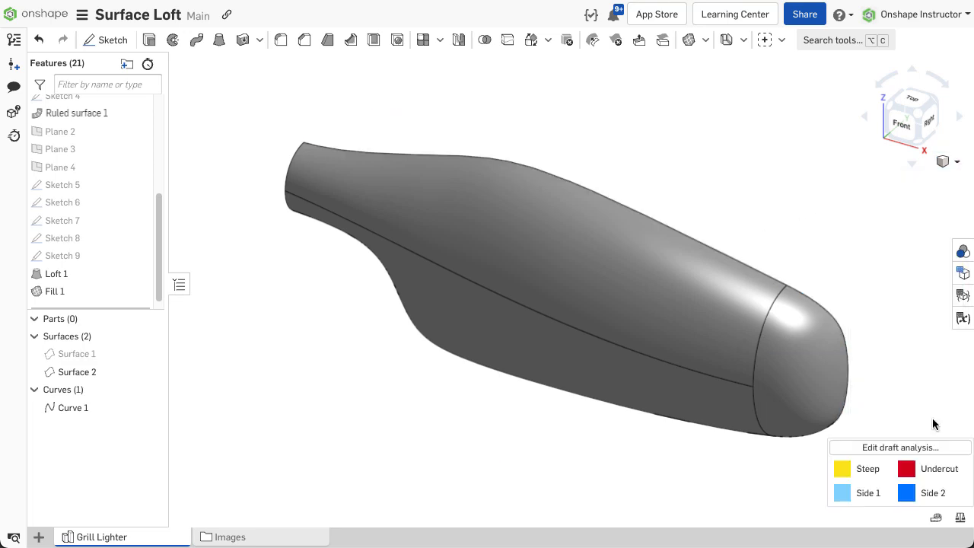
left_click(806, 458)
left_click(686, 342)
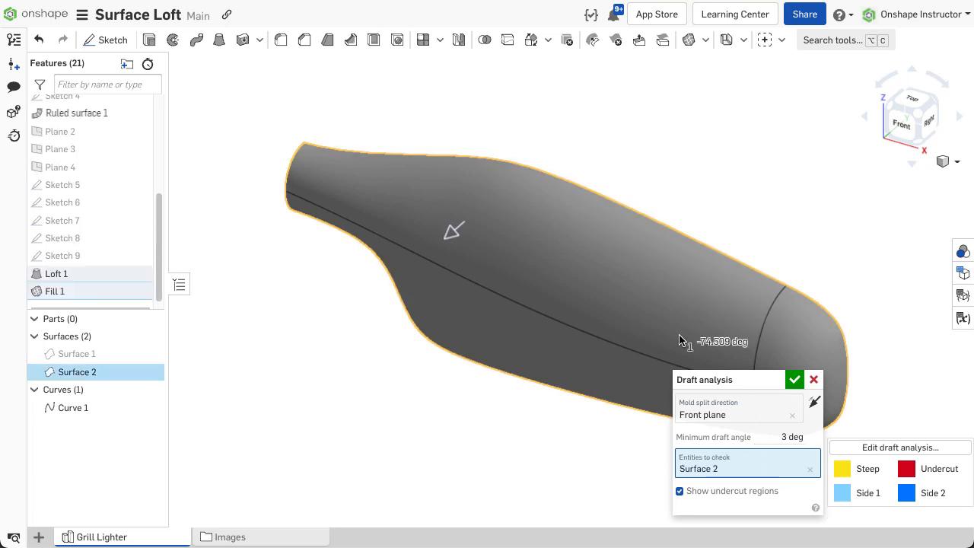
right_click_drag(661, 302, 655, 242)
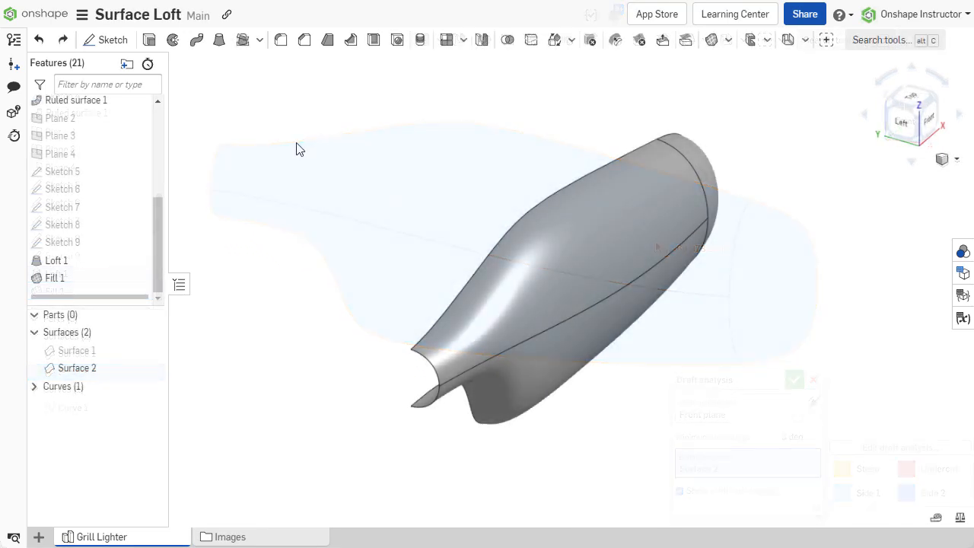
- Enclose the volume bounded by Plane 1, the Front plane and Surface 2 into a solid part
left_click(244, 50)
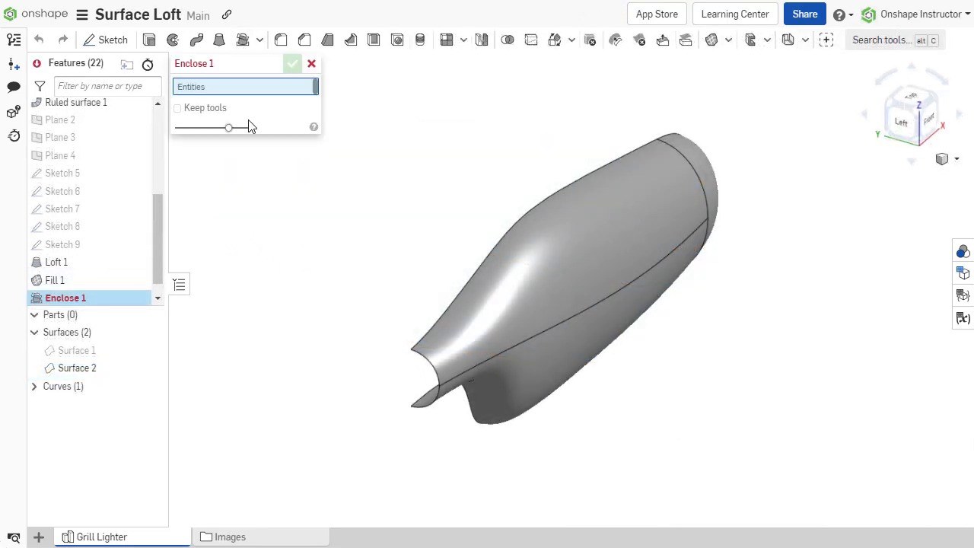
scroll(104, 191, "up", 4)
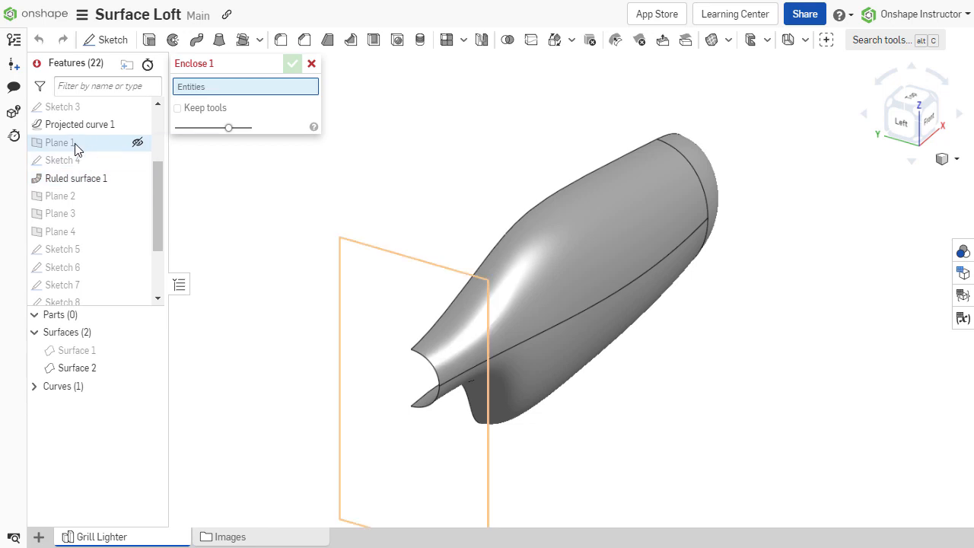
left_click(74, 143)
scroll(76, 146, "up", 2)
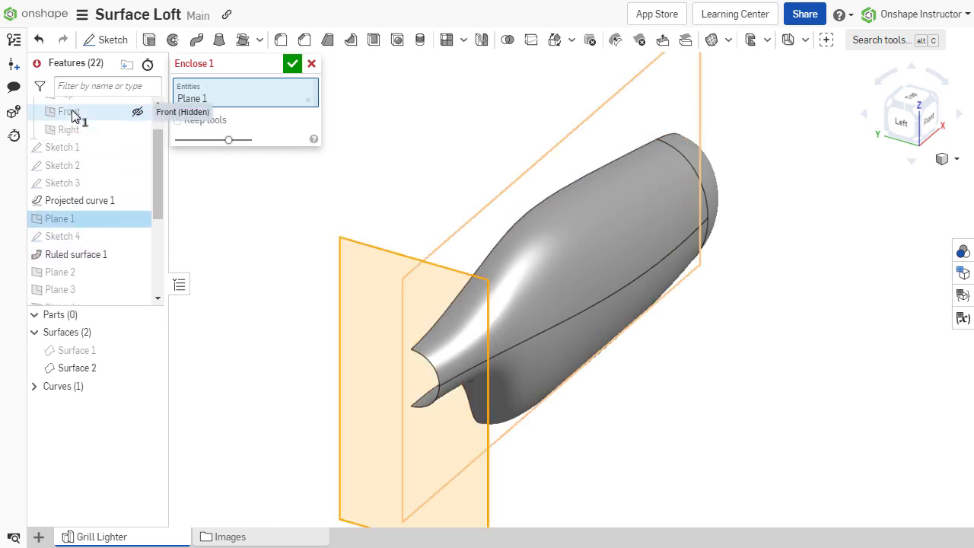
left_click(76, 112)
left_click(73, 366)
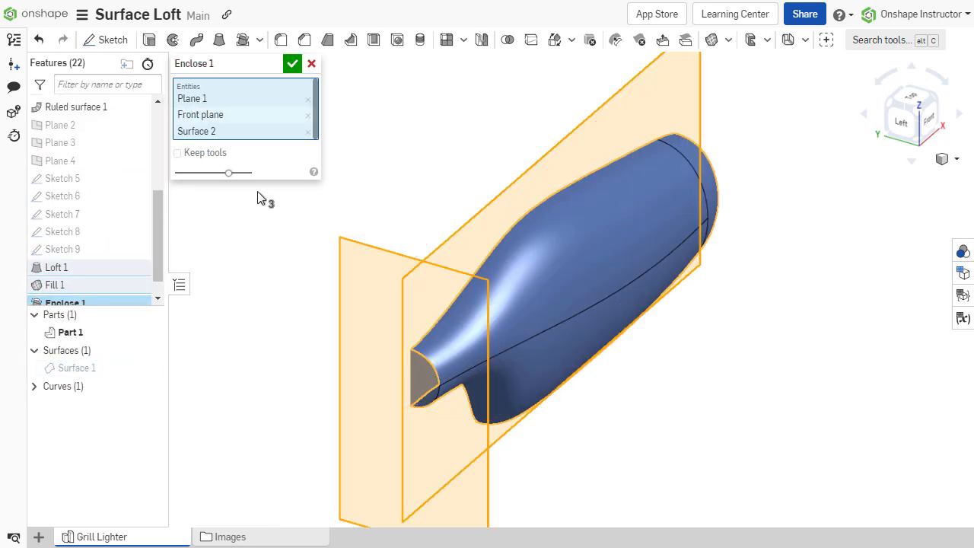
left_click(292, 64)
- Shell the handle half to a 0.030 in thickness, removing its flat parting face and the small neck end face
right_click_drag(333, 202, 397, 194)
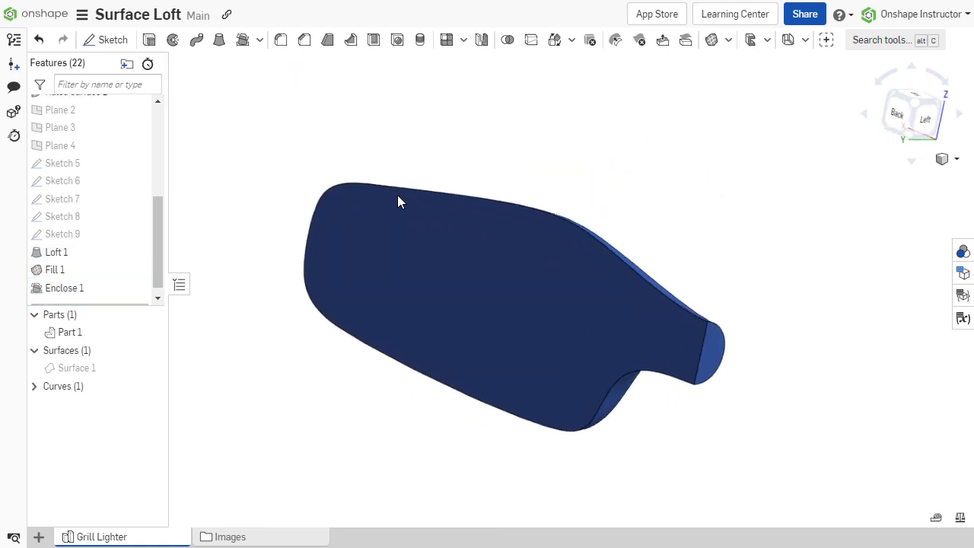
left_click(373, 41)
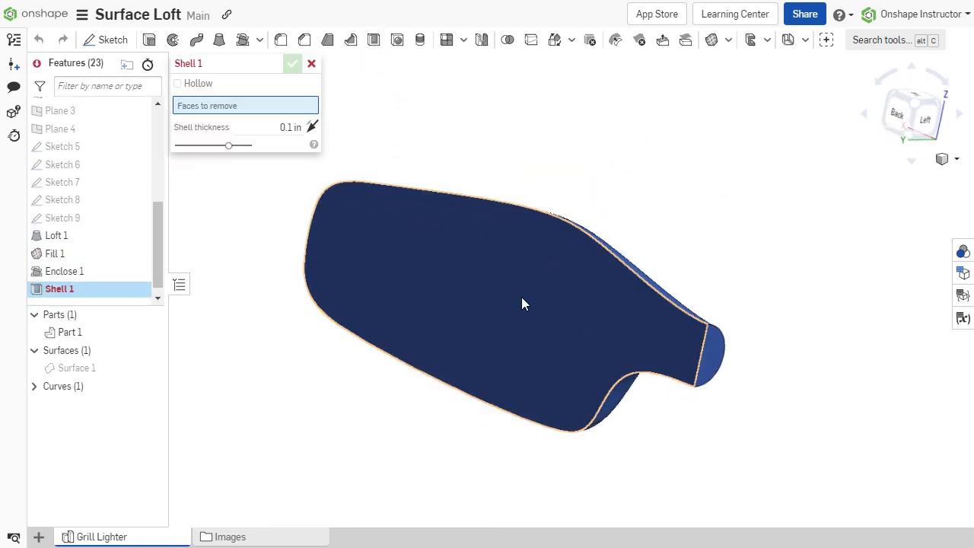
left_click(704, 358)
left_click(704, 352)
left_click(295, 153)
type(".030")
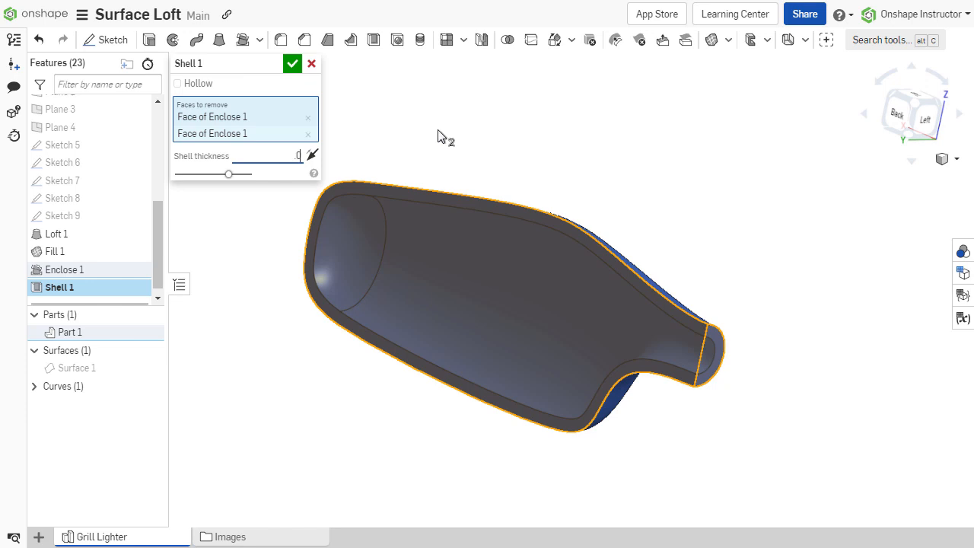
key("Return")
left_click(292, 63)
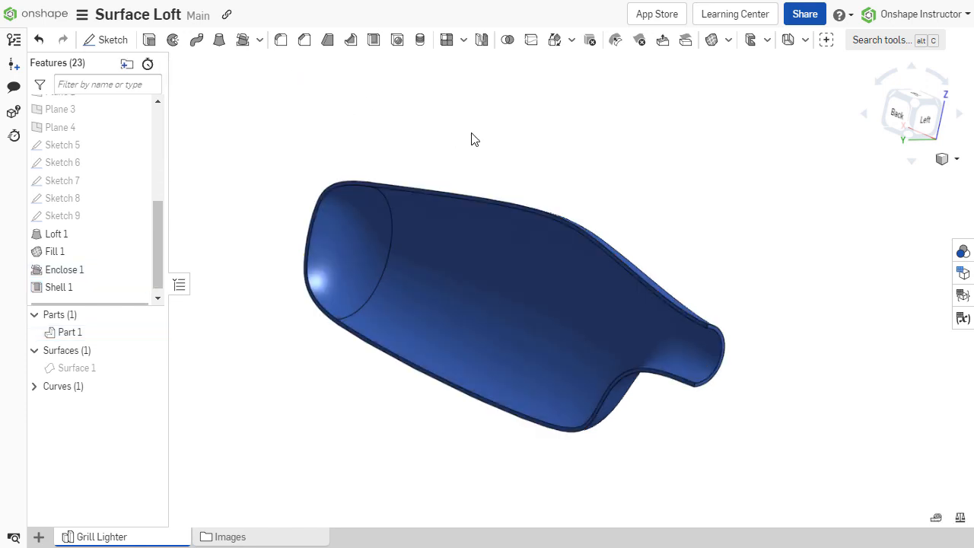
- Mirror the shelled handle half across its flat parting face, using the Add option with Part 1 as merge scope
right_click_drag(471, 141, 489, 161)
left_click(481, 39)
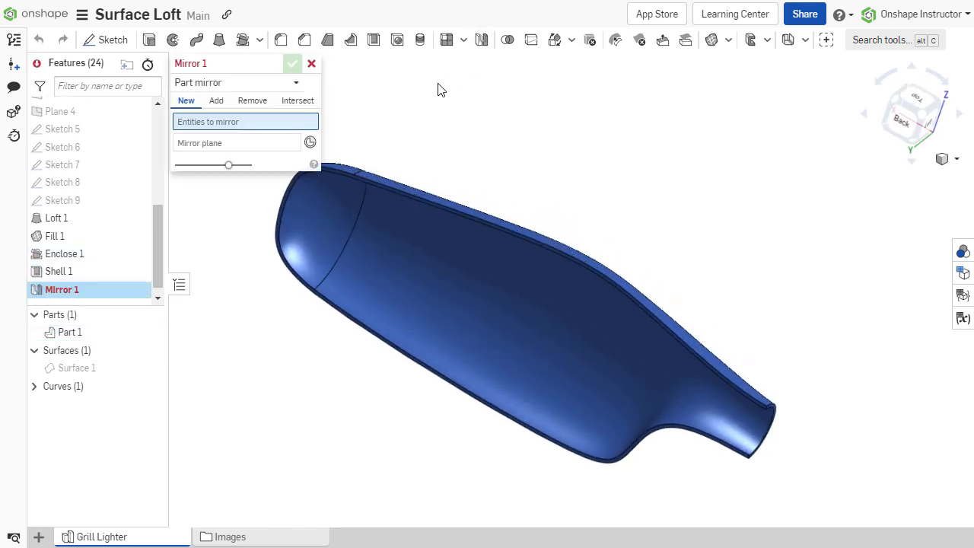
left_click(215, 102)
left_click(452, 274)
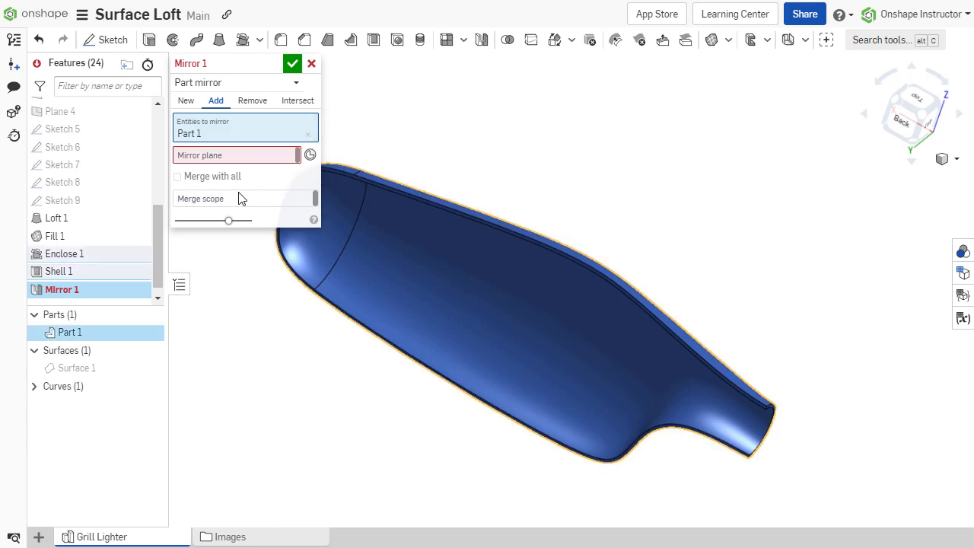
left_click(501, 235)
left_click(501, 232)
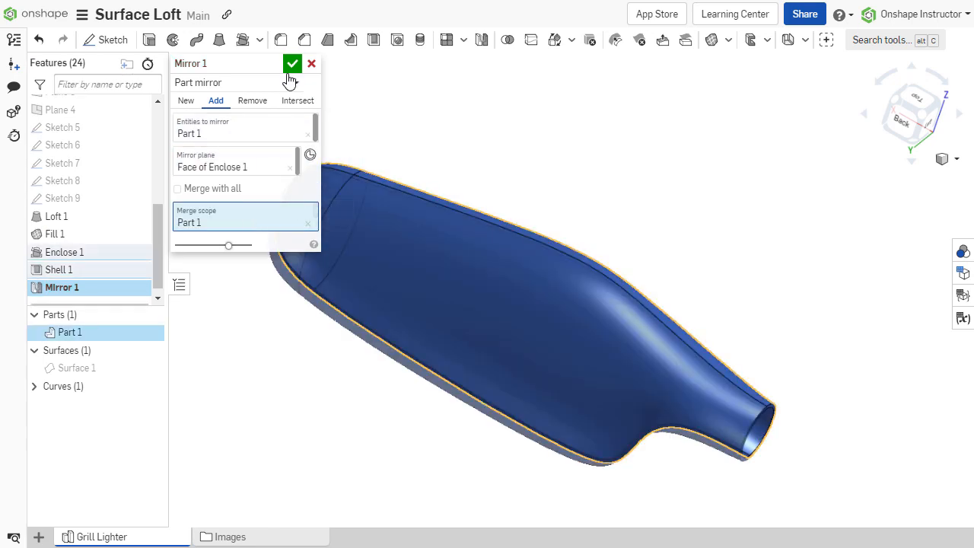
left_click(293, 64)
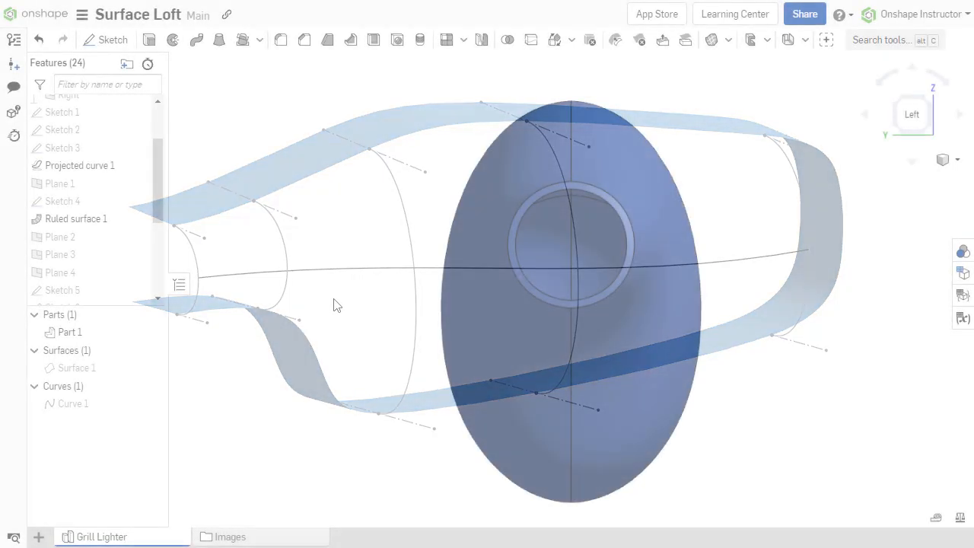
- Open Ruled surface 1 for editing and preview the final model instead of the rolled-back state
right_click(97, 225)
left_click(134, 254)
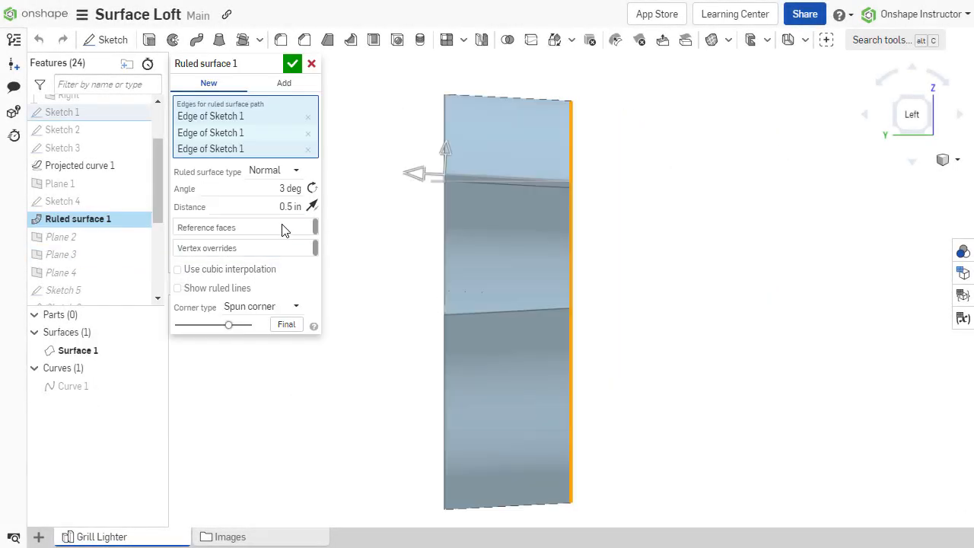
left_click(287, 325)
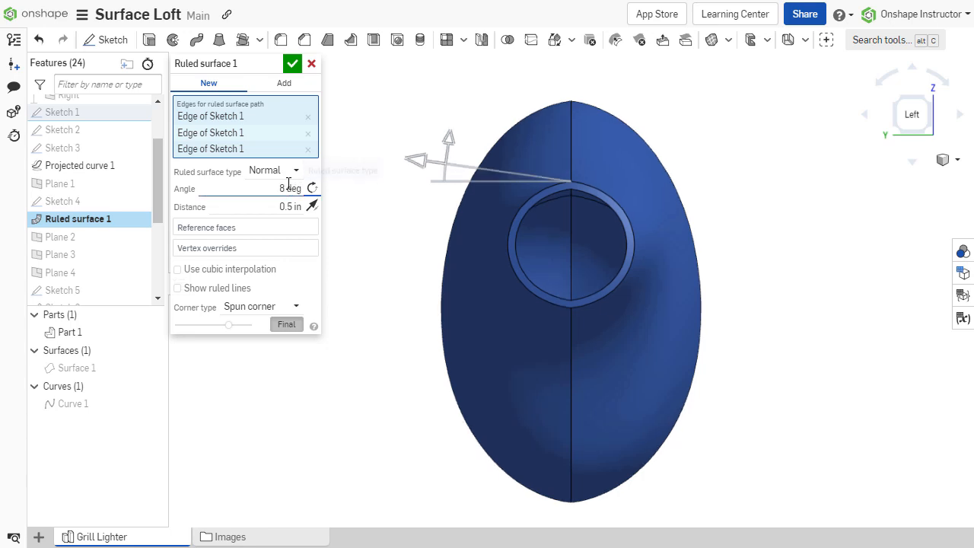
- Try ruled surface angles of 6 and 4 degrees against the final handle shape
left_click(288, 185)
type("6")
key("Return")
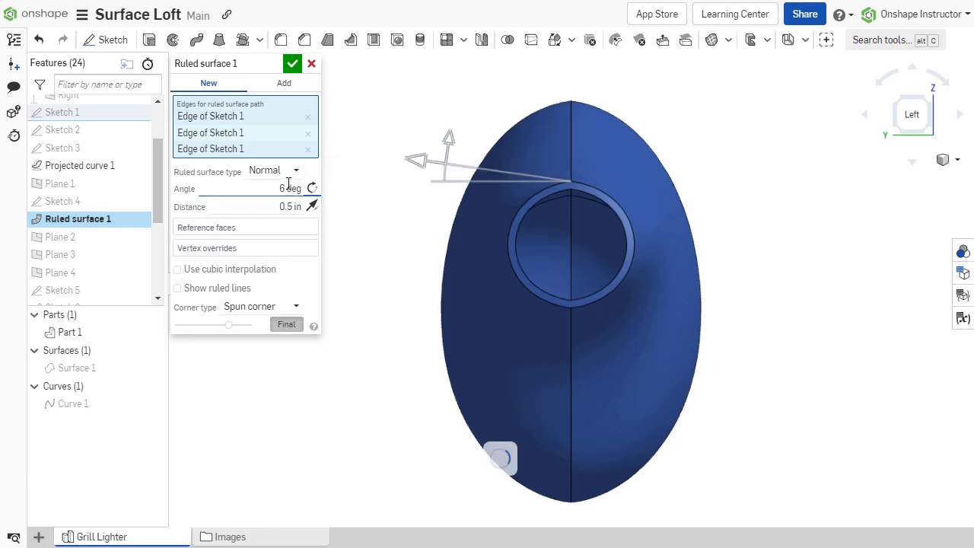
left_click(288, 188)
type("4")
key("Return")
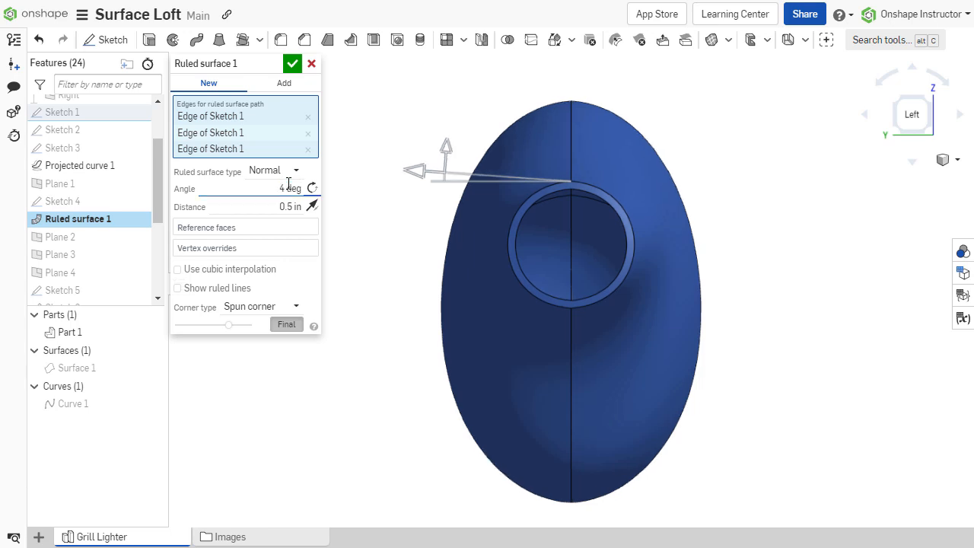
- Set the ruled surface angle to 2 degrees, accept the feature and turn the finished handle to an isometric view
left_click(288, 187)
type("2")
key("Return")
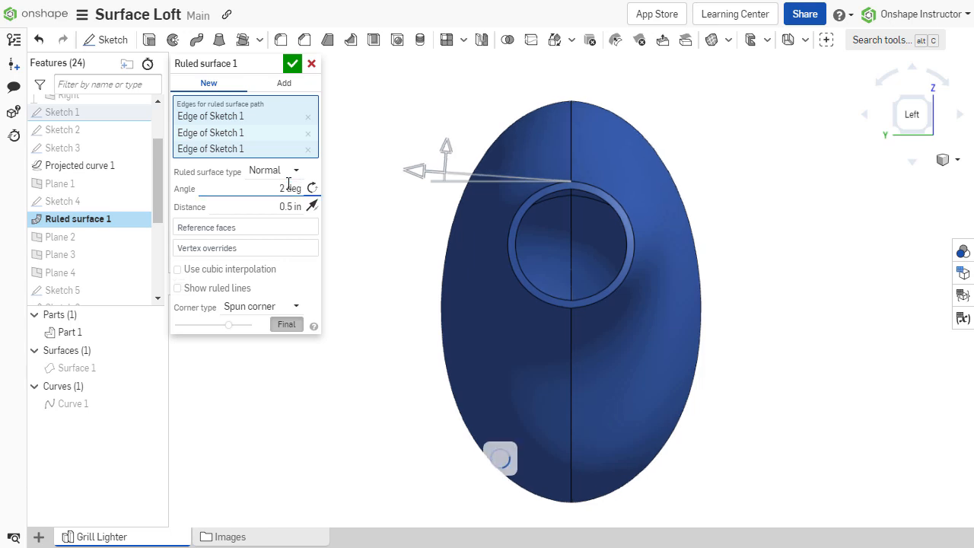
left_click(292, 63)
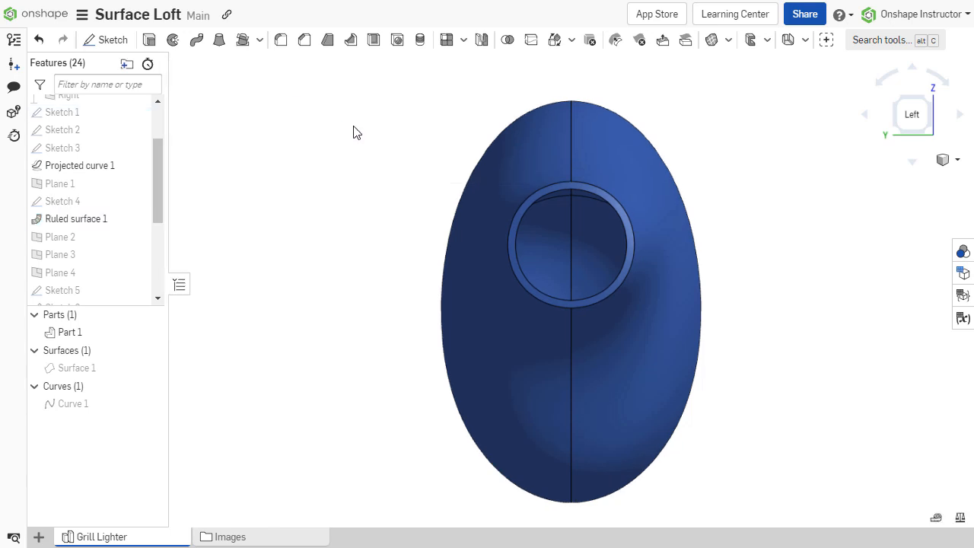
left_click(927, 99)
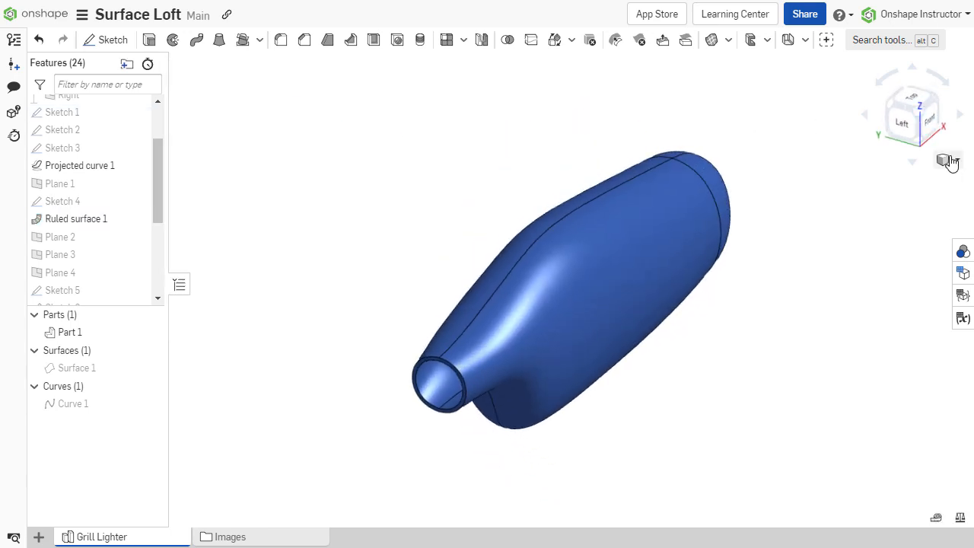